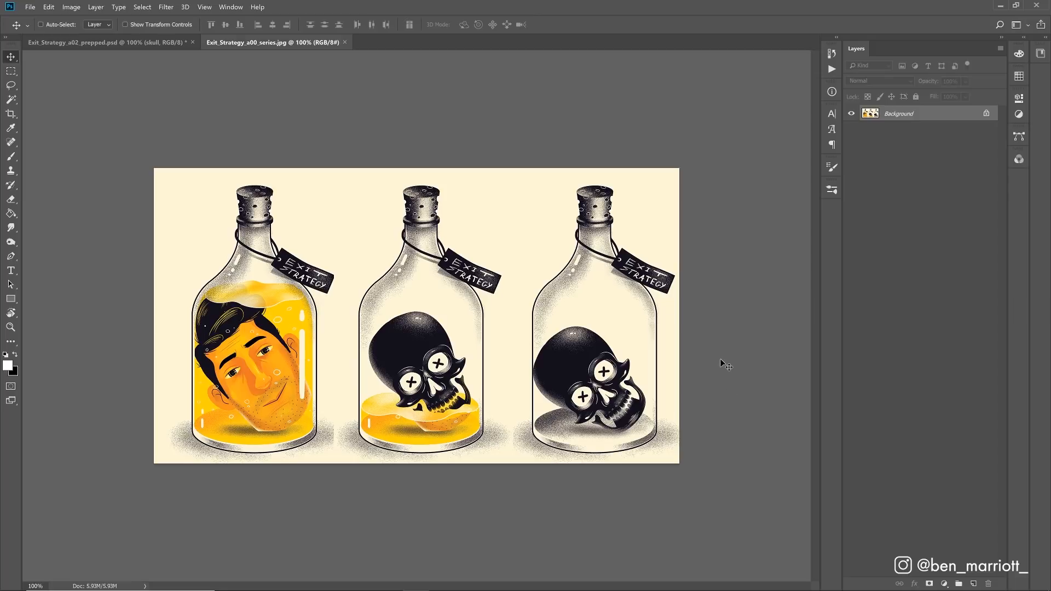
- Review the bottle artwork files, switch to After Effects and toggle the Skull 01 Still layer's visibility to reveal the head beneath
key("ctrl+Tab")
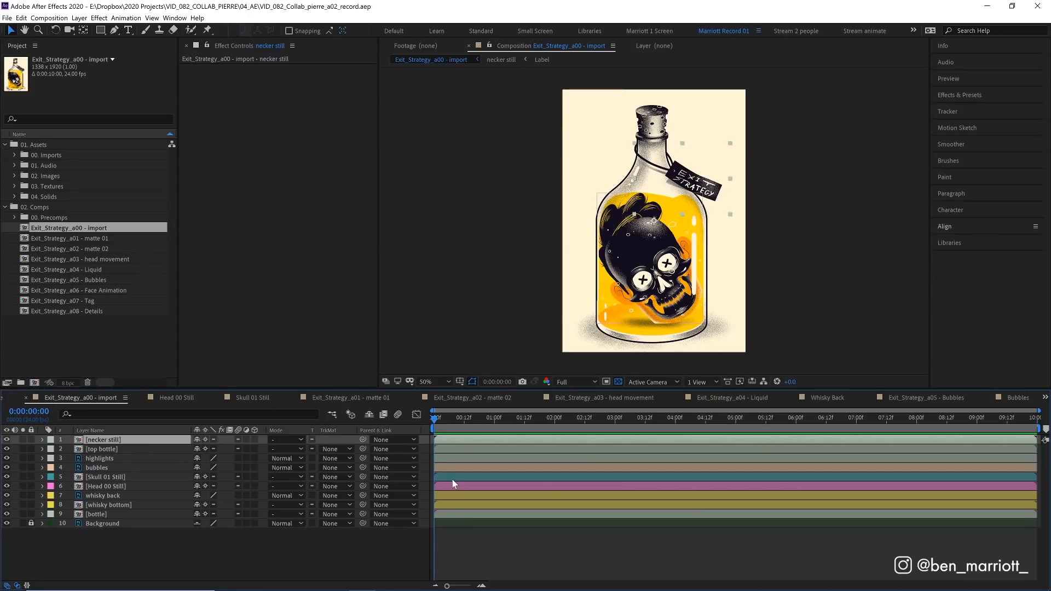
left_click(101, 478)
left_click(8, 476)
left_click(9, 476)
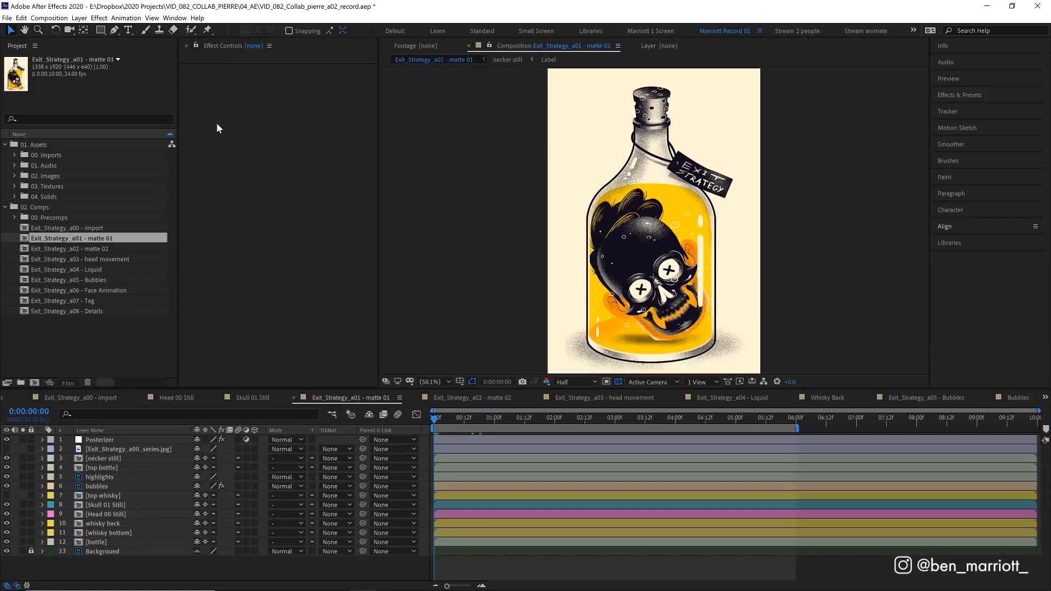
- Draw a magenta rectangle shape covering the bottle's whole body and name its layer Liquid Matte
left_click(101, 29)
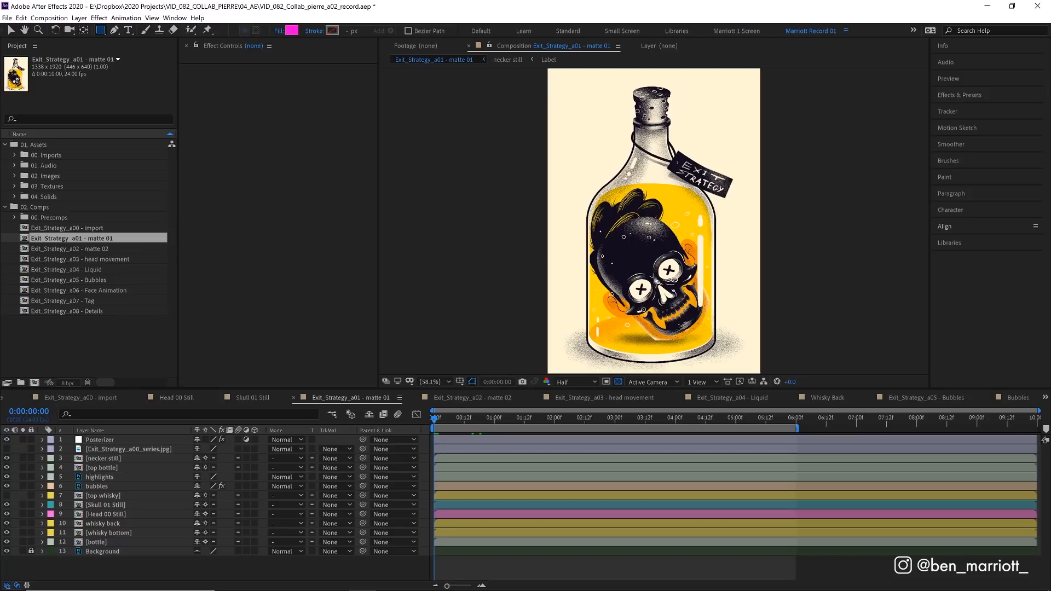
left_click_drag(575, 169, 737, 366)
left_click(116, 440)
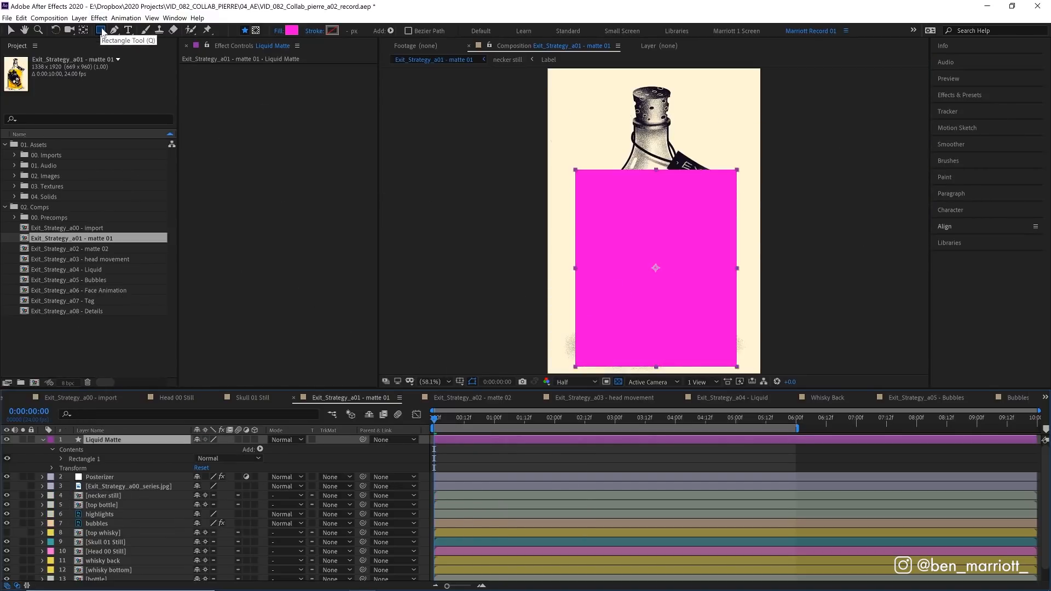
- Add a rectangular mask around the Liquid Matte shape and align the mask's top edge with the liquid surface
left_click(255, 30)
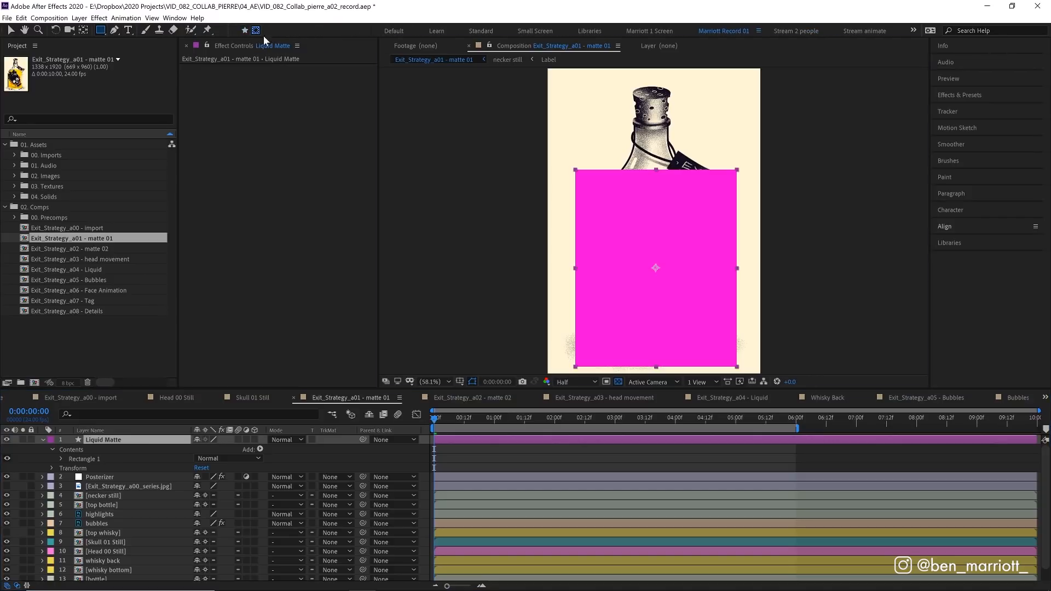
mouse_move(564, 186)
left_mouse_down()
mouse_move(600, 245)
mouse_move(719, 296)
mouse_move(742, 318)
mouse_move(748, 381)
left_mouse_up()
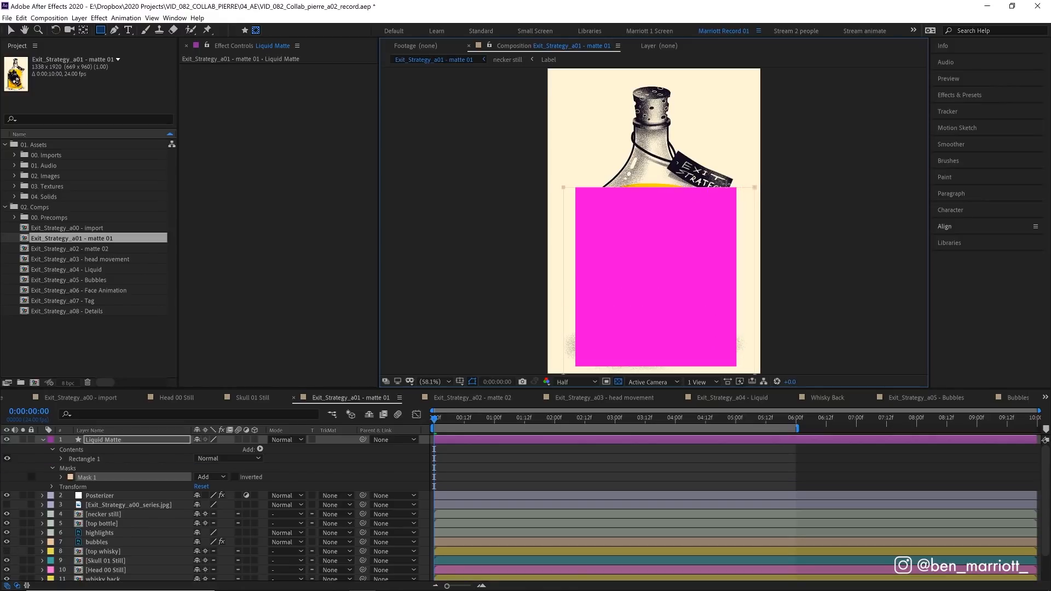
key("v")
double_click(755, 187)
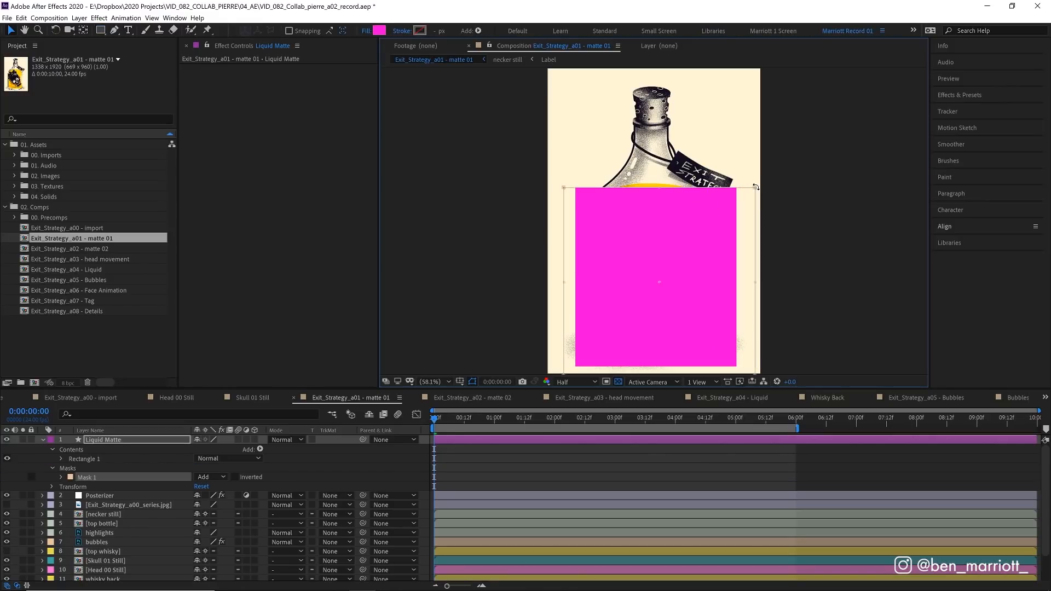
mouse_move(653, 191)
left_mouse_down()
mouse_move(668, 194)
mouse_move(657, 350)
mouse_move(658, 183)
left_mouse_up()
- Enable Mask Path animation on the Liquid Matte mask and place its starting keyframe at 0:00:00:12
left_click(62, 477)
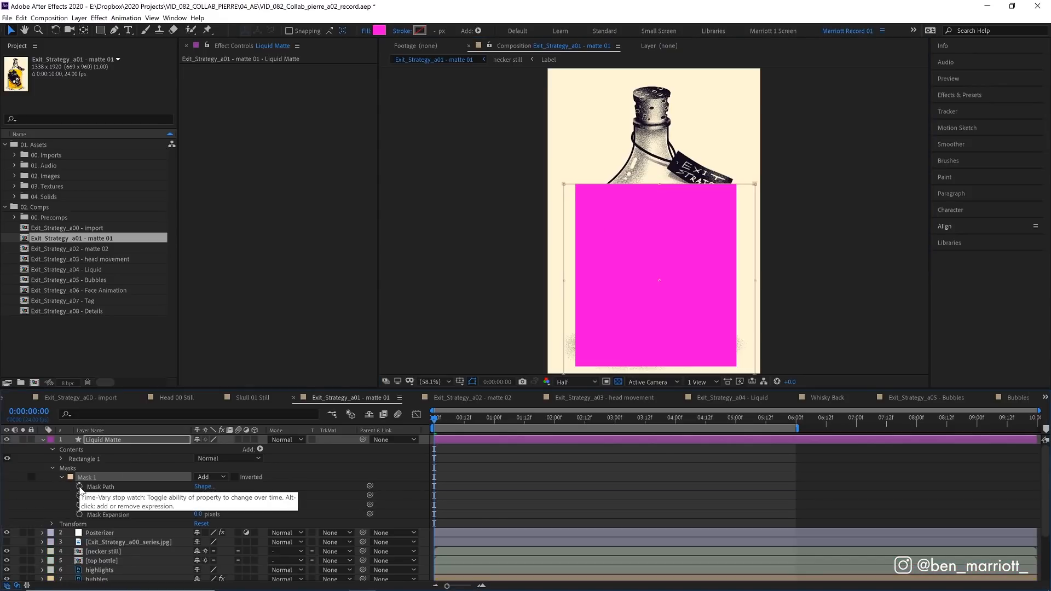
left_click(79, 487)
left_click(464, 419)
left_click_drag(438, 491, 465, 499)
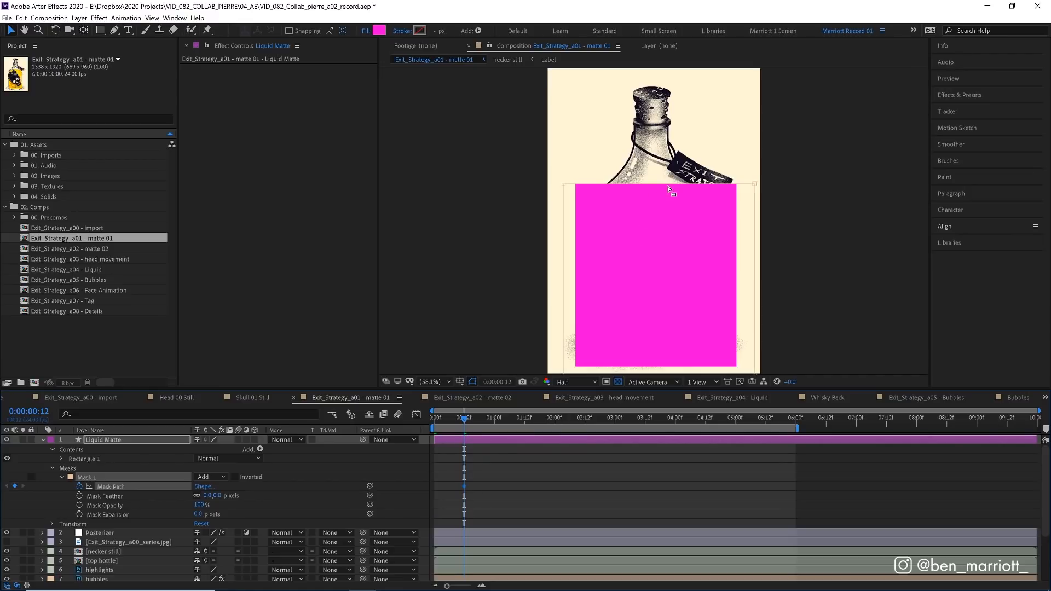
- At 0:00:03:09, lower the mask's top edge to the bottle's base to keyframe the drained state
left_click(534, 419)
left_click_drag(535, 423, 638, 422)
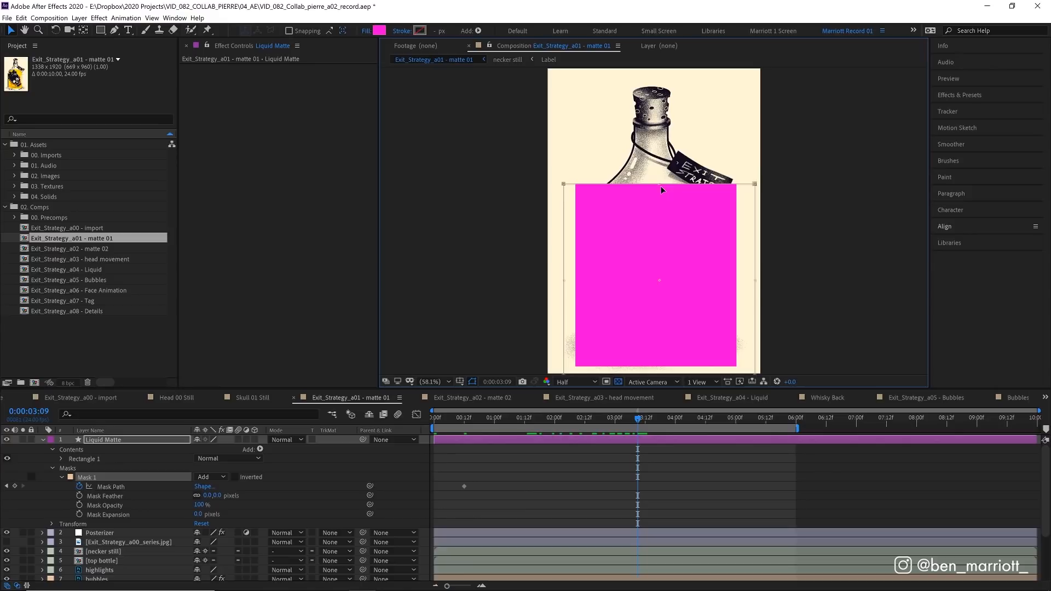
left_click_drag(662, 187, 665, 356)
- Copy the drained Mask Path keyframe to just after 4 seconds and the starting full-level keyframe to 0:00:05:01
left_click_drag(640, 422, 677, 422)
left_click_drag(652, 474, 616, 497)
key("ctrl+c")
key("ctrl+v")
left_click_drag(656, 435, 739, 425)
left_click_drag(485, 481, 457, 494)
key("ctrl+c")
key("ctrl+v")
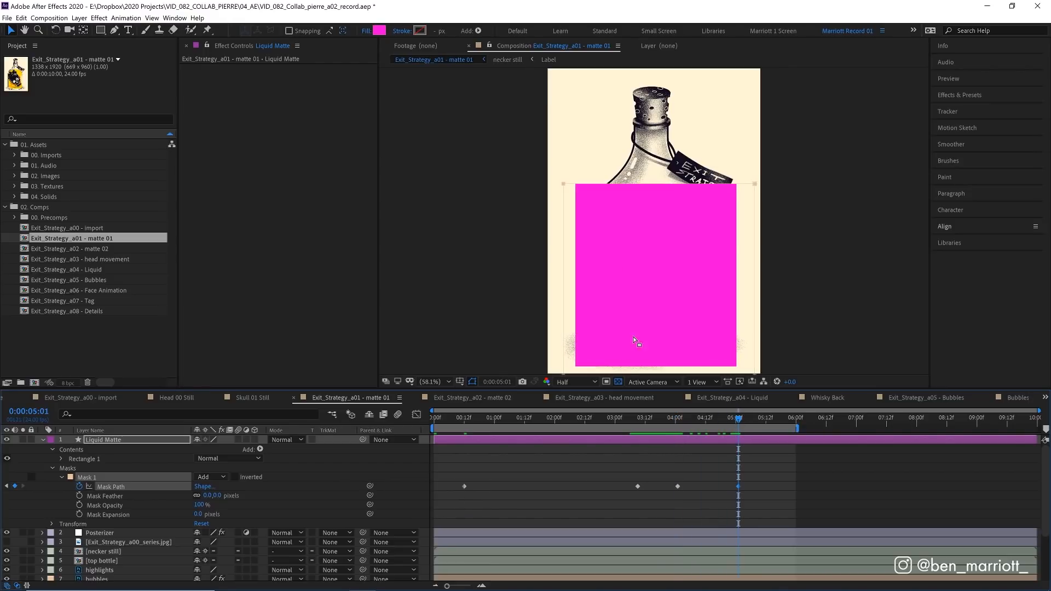
- Apply Easy Ease to all four Mask Path keyframes and preview the drain-and-refill motion
key("space")
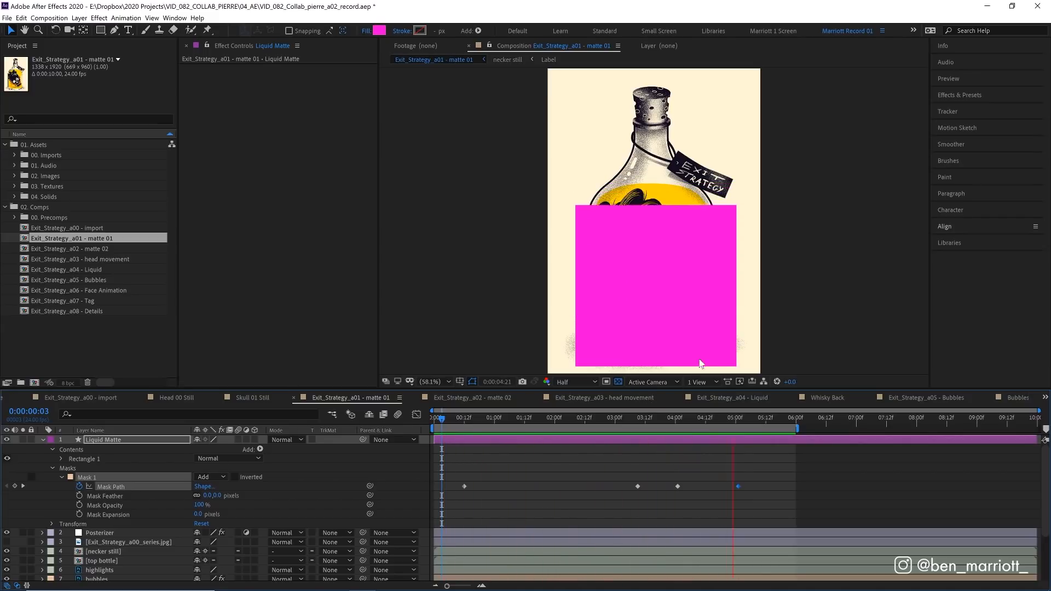
left_click_drag(779, 463, 444, 497)
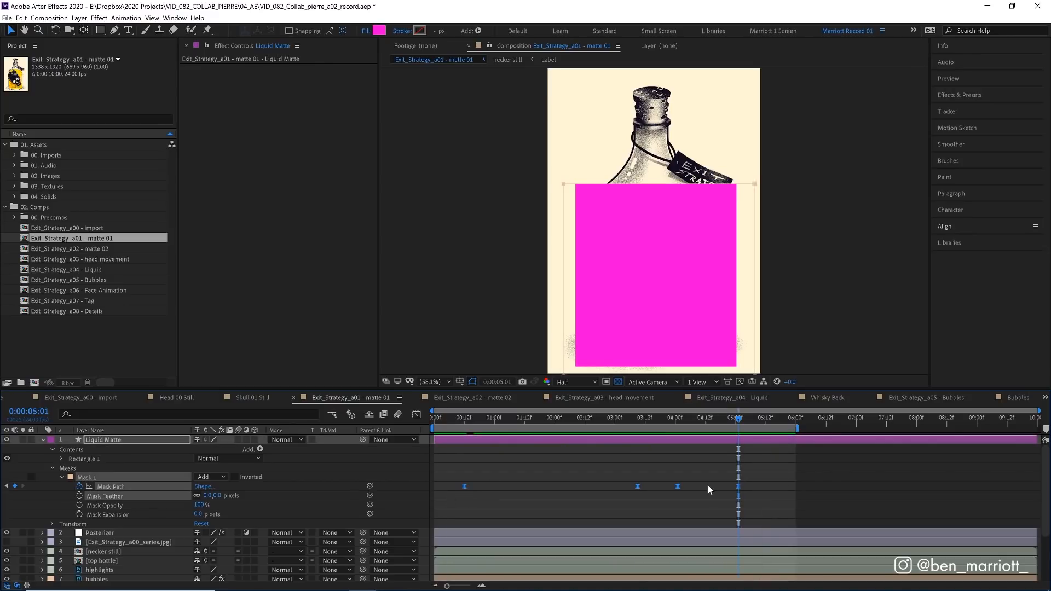
left_click(452, 418)
key("space")
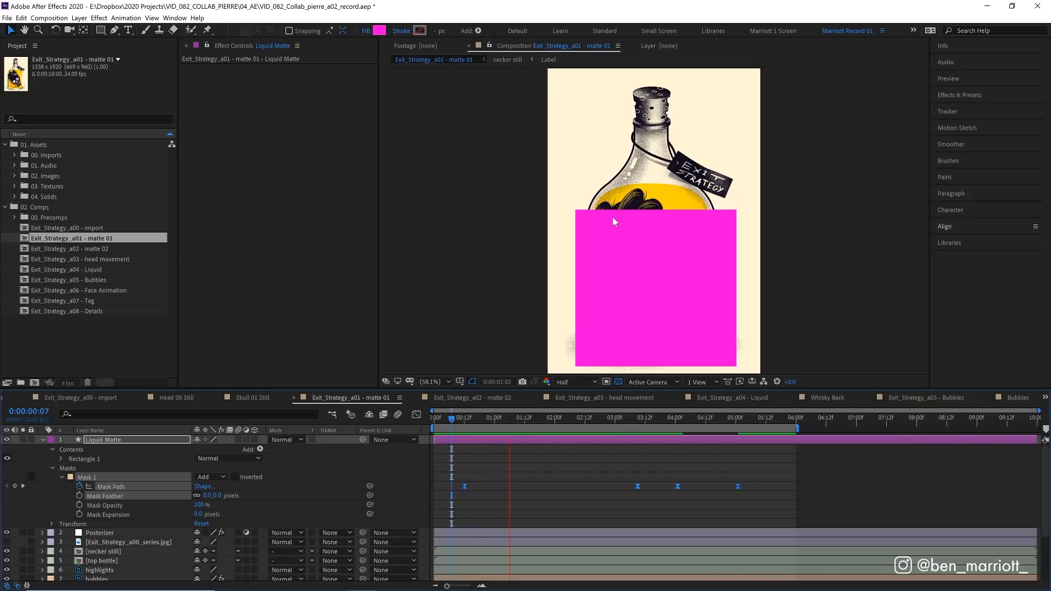
key("space")
- Lengthen the Mask Path keyframes' influence handles in the Graph Editor for sharper speed peaks, and play back the result
key("shift+F3")
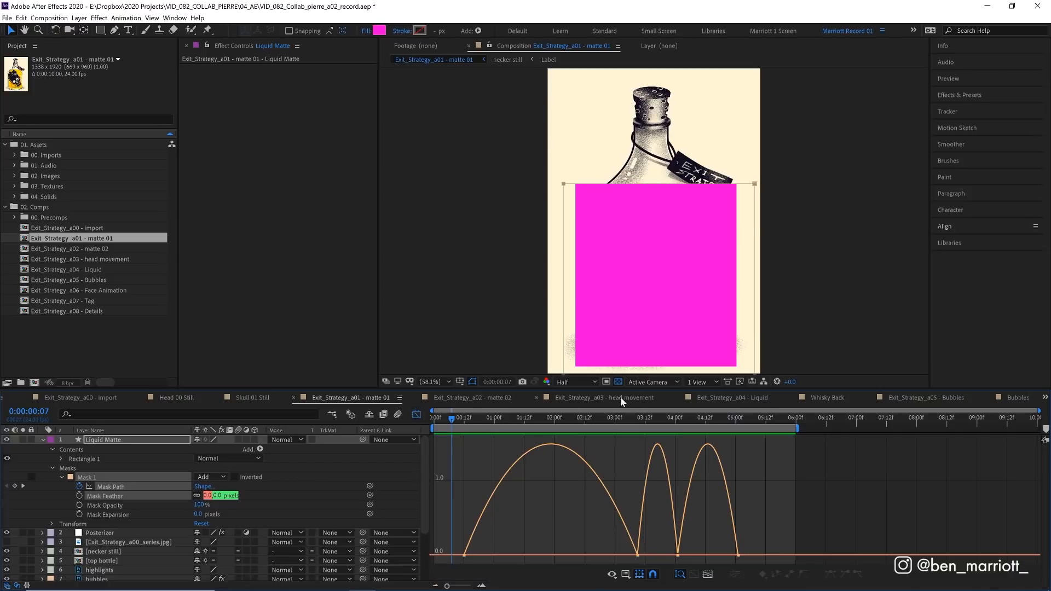
left_click(646, 495)
left_click_drag(495, 551, 516, 555)
left_click_drag(608, 555, 585, 555)
left_click_drag(729, 555, 722, 555)
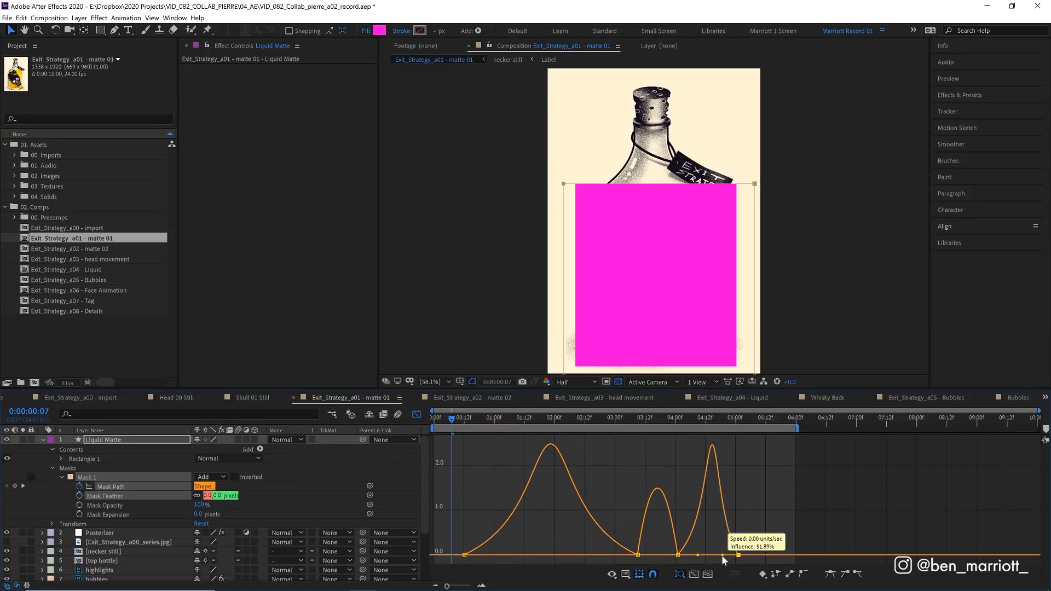
left_click(666, 420)
key("space")
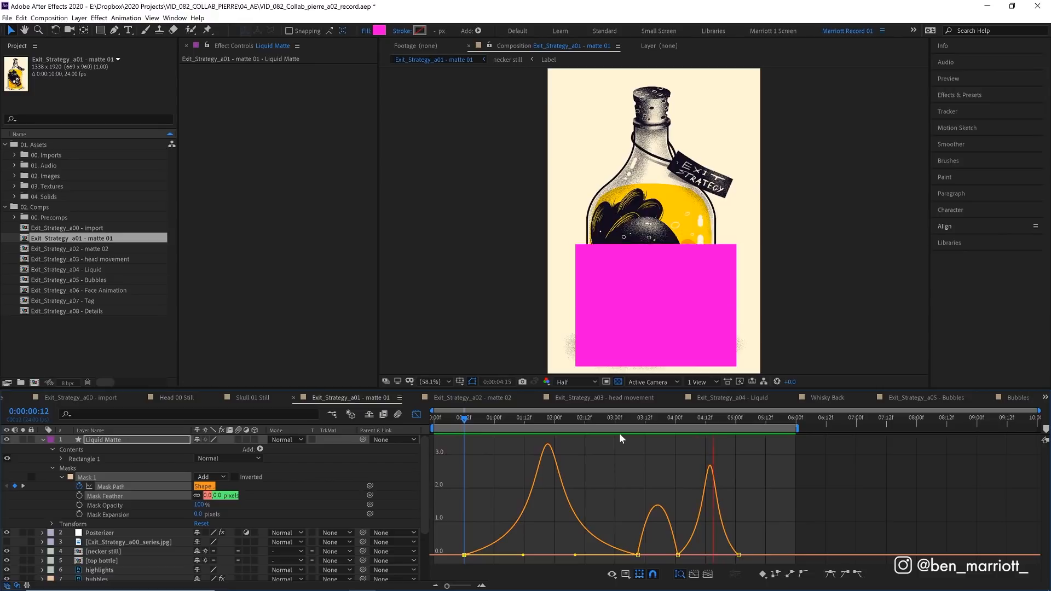
left_click(417, 415)
left_click(464, 419)
key("space")
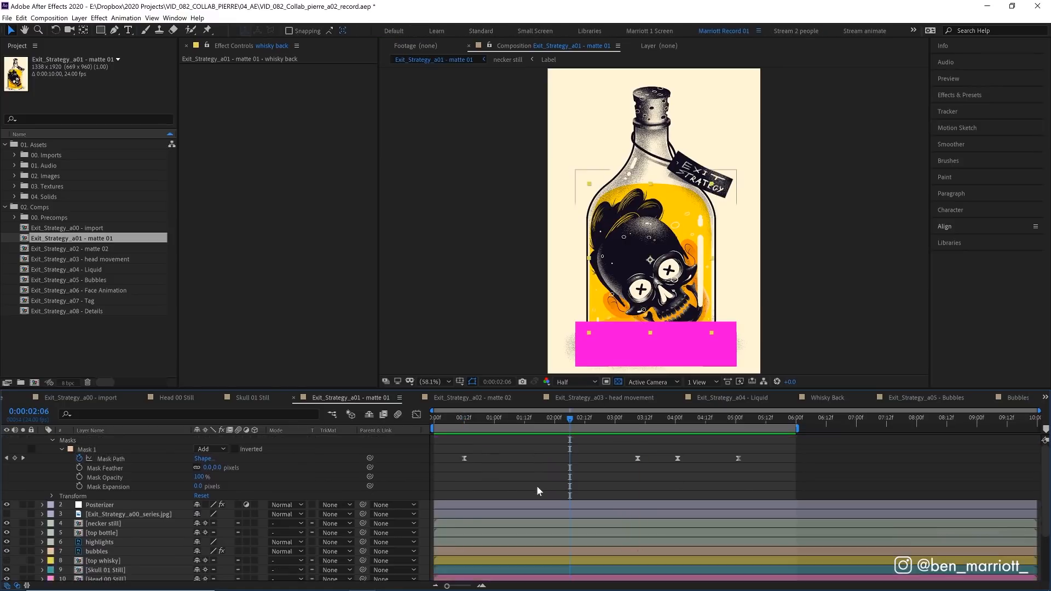
- Identify the whisky back layer by toggling its visibility, and apply the Set Matte effect to it
scroll(536, 485, "down", 2)
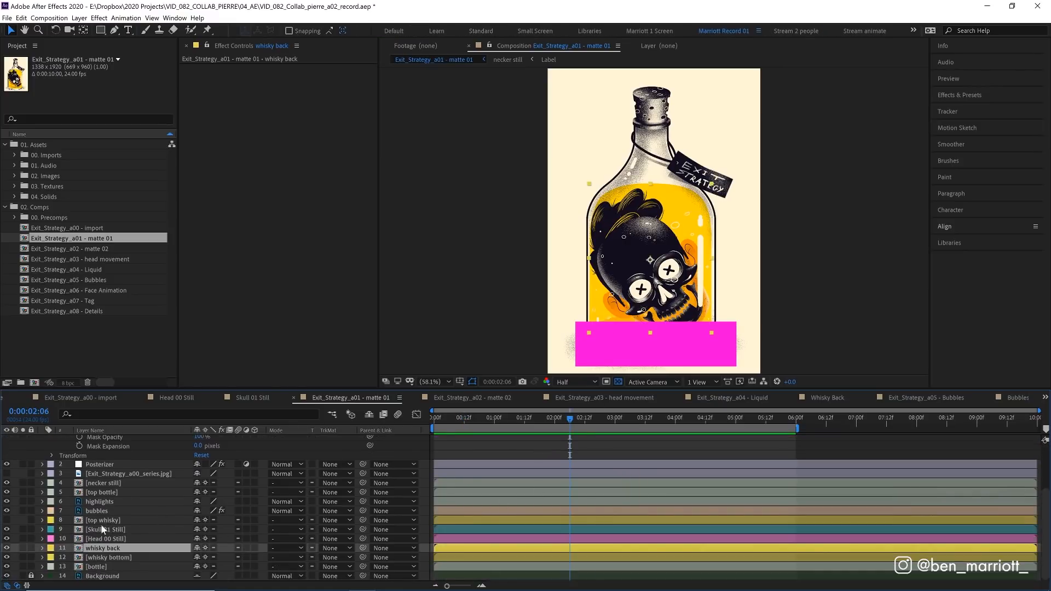
left_click(7, 549)
left_click(7, 548)
left_click(964, 98)
left_click(956, 108)
type("set m")
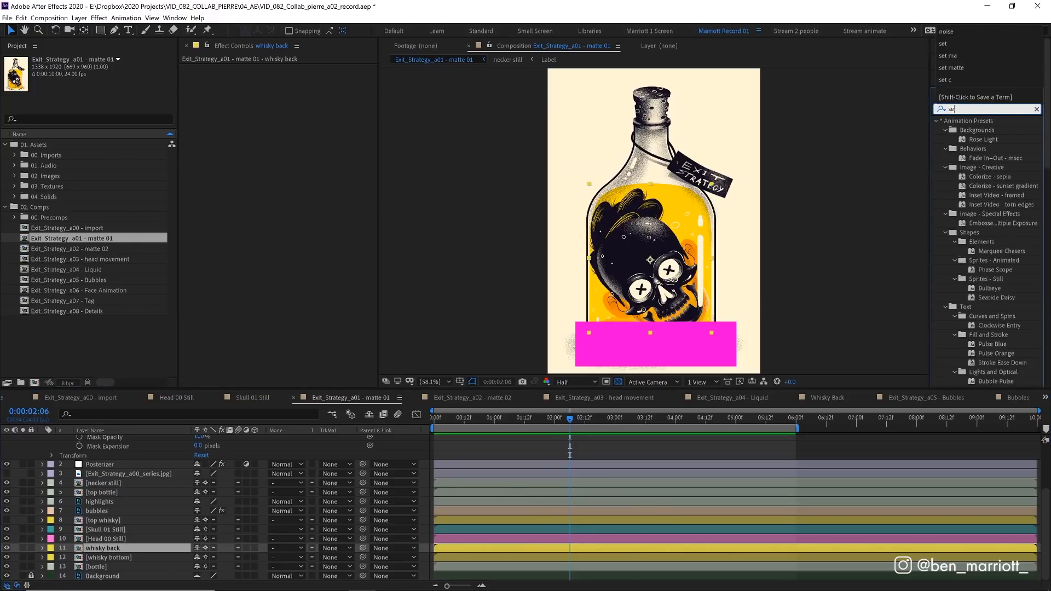
left_click_drag(983, 129, 239, 78)
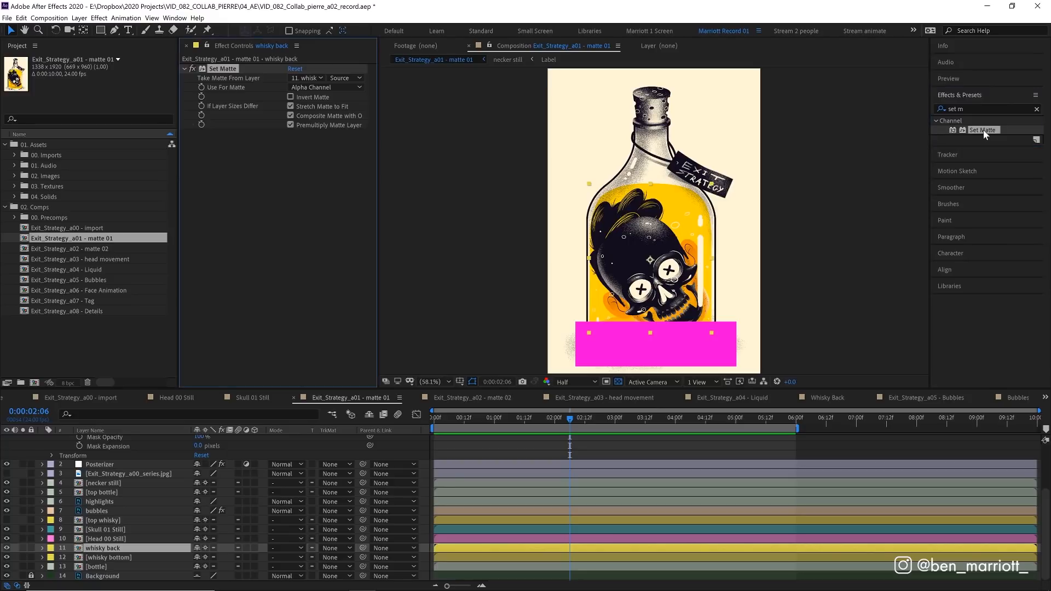
- Set the whisky back layer's Set Matte to take its matte from Liquid Matte, using Effects & Masks as the source
left_click(305, 78)
left_click(326, 95)
left_click(339, 78)
left_click(358, 108)
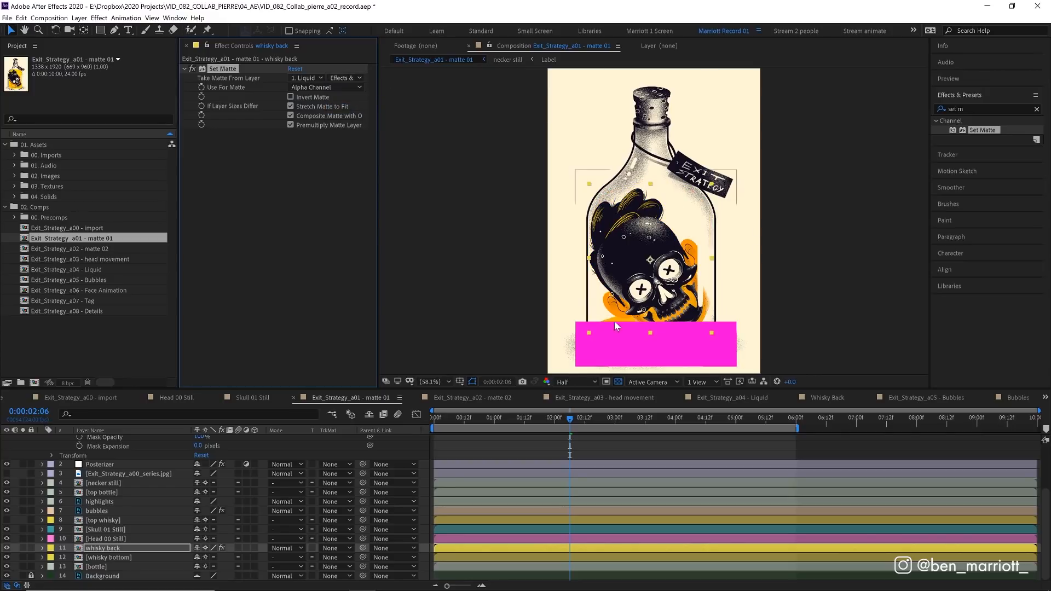
- Hide the Liquid Matte shape layer and preview the whisky draining from the bottle
scroll(443, 507, "up", 3)
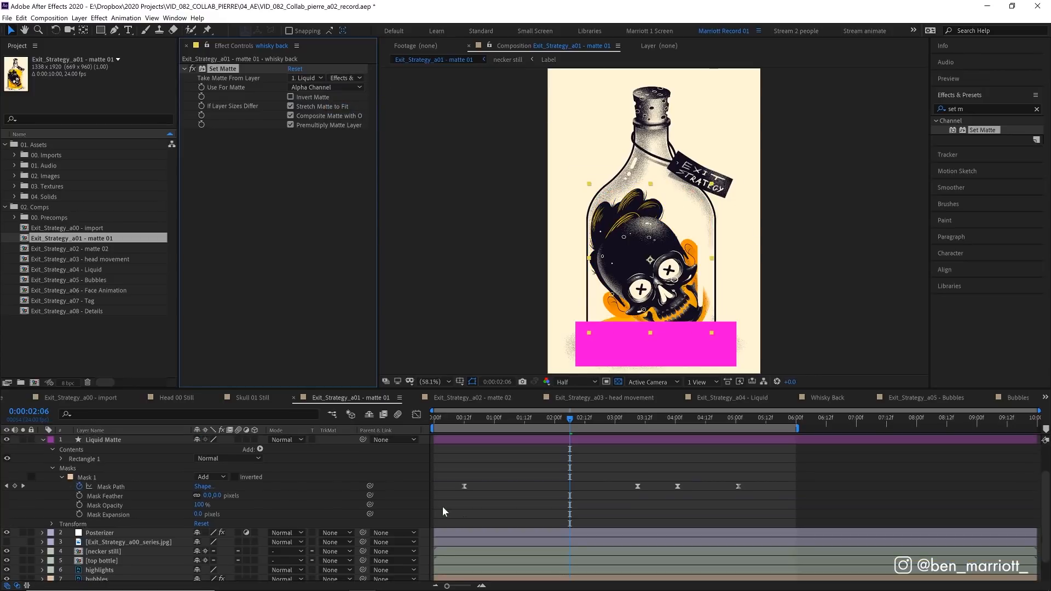
left_click(6, 440)
key("space")
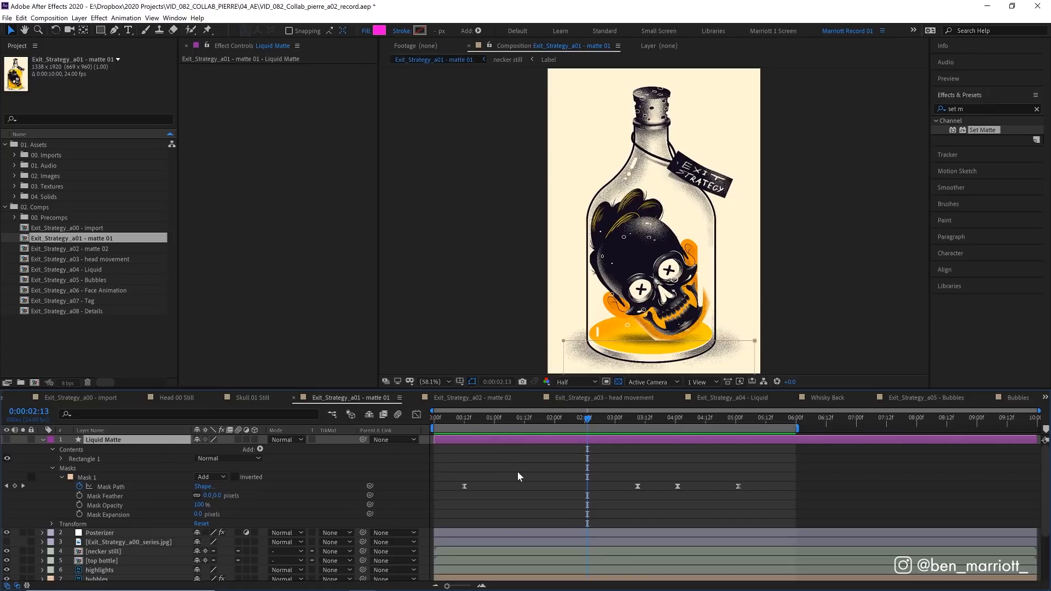
- Try toggling the Collapse Transformations switch on the whisky bottom layer
scroll(263, 520, "down", 3)
left_click(214, 557)
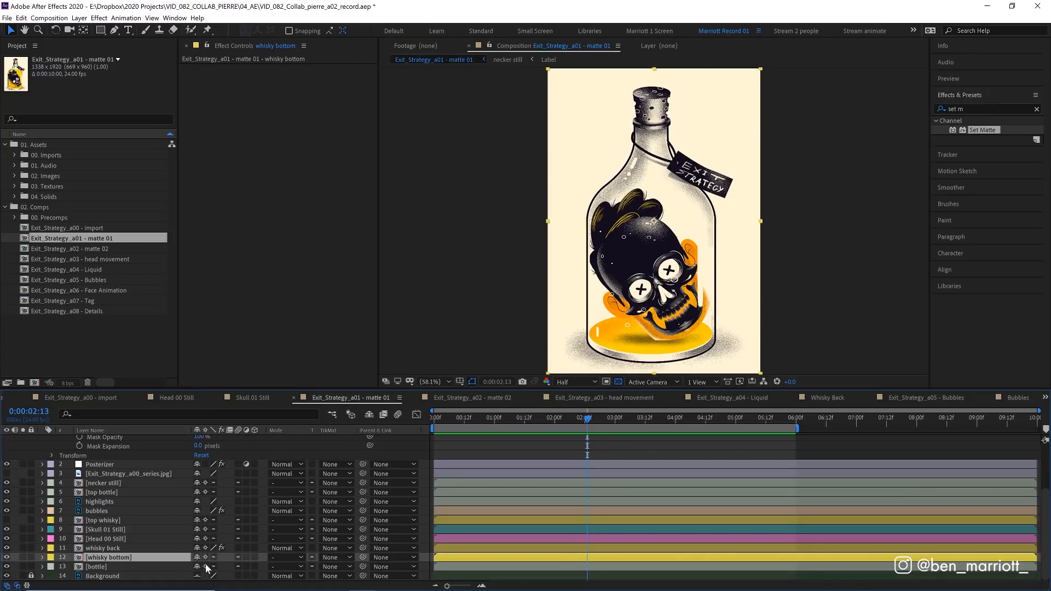
left_click(204, 558)
left_click(205, 558)
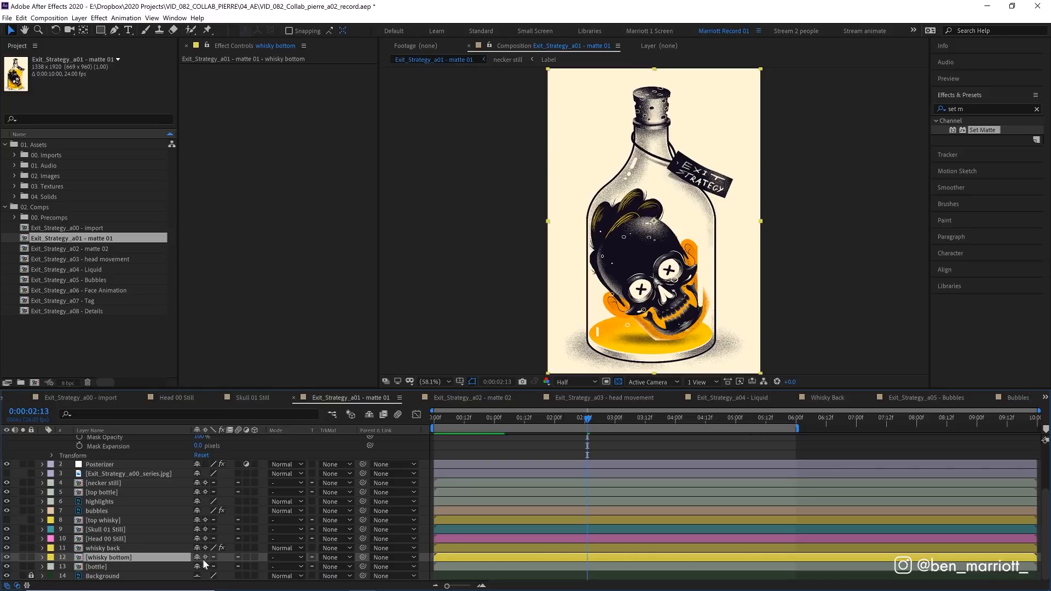
left_click(204, 557)
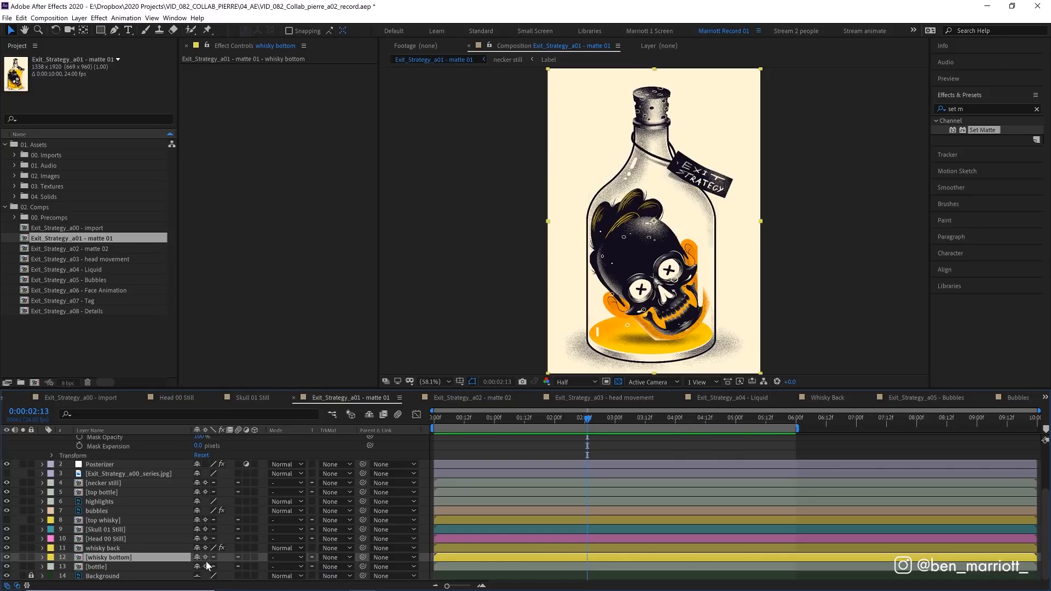
- Copy the Set Matte effect from the whisky back layer onto the Head 00 Still layer and preview the animation
left_click_drag(448, 419, 525, 435)
left_click_drag(525, 435, 525, 435)
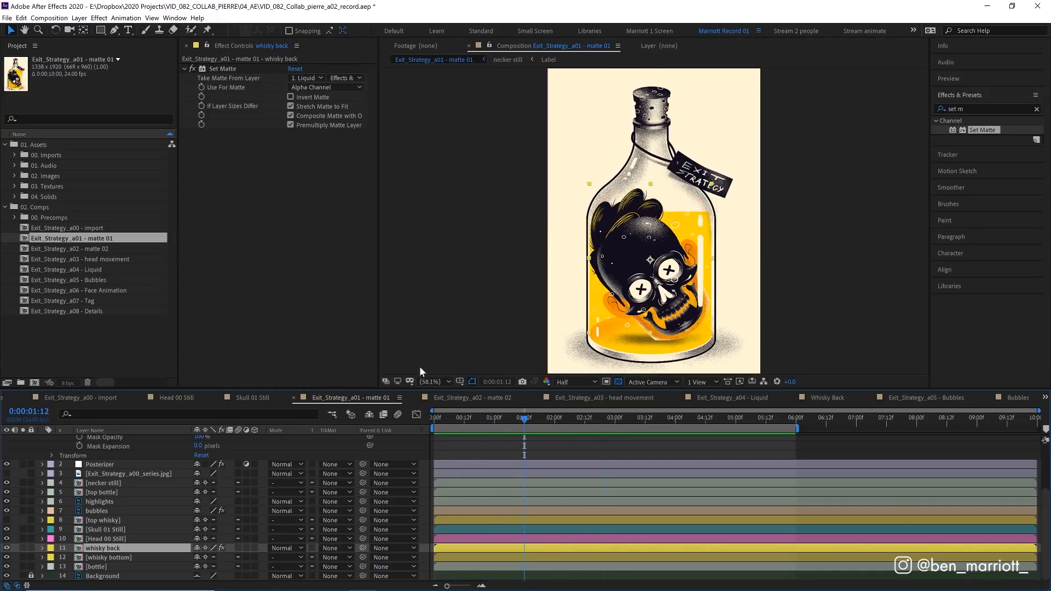
left_click(222, 69)
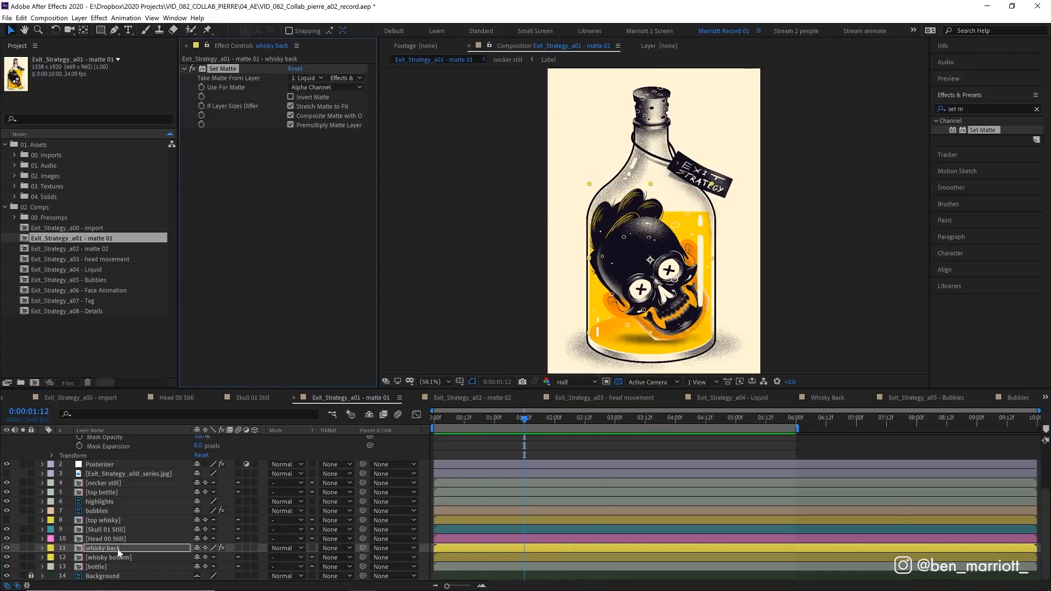
left_click(165, 540)
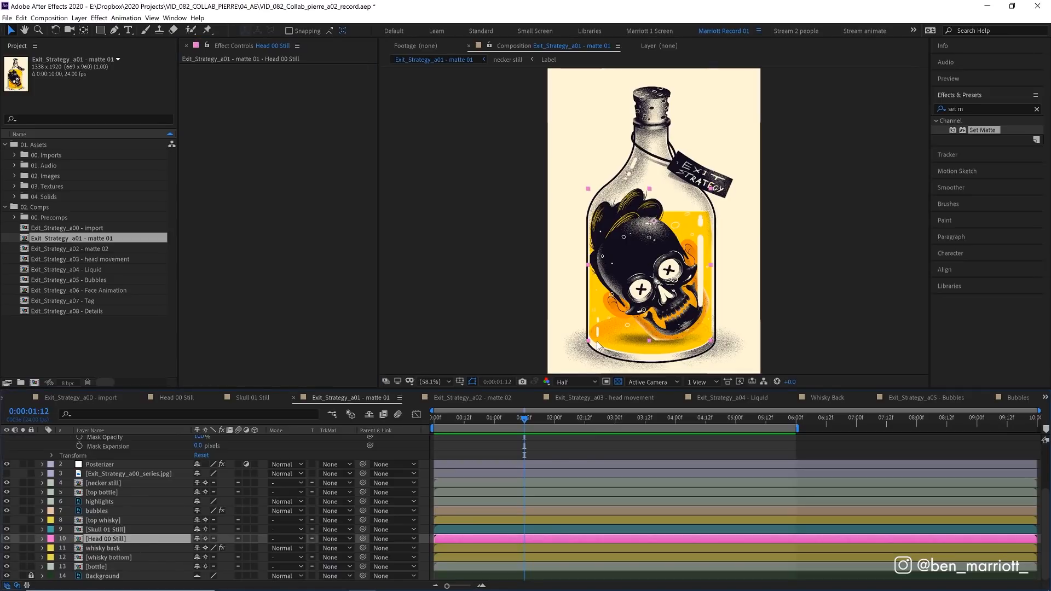
key("ctrl+v")
key("space")
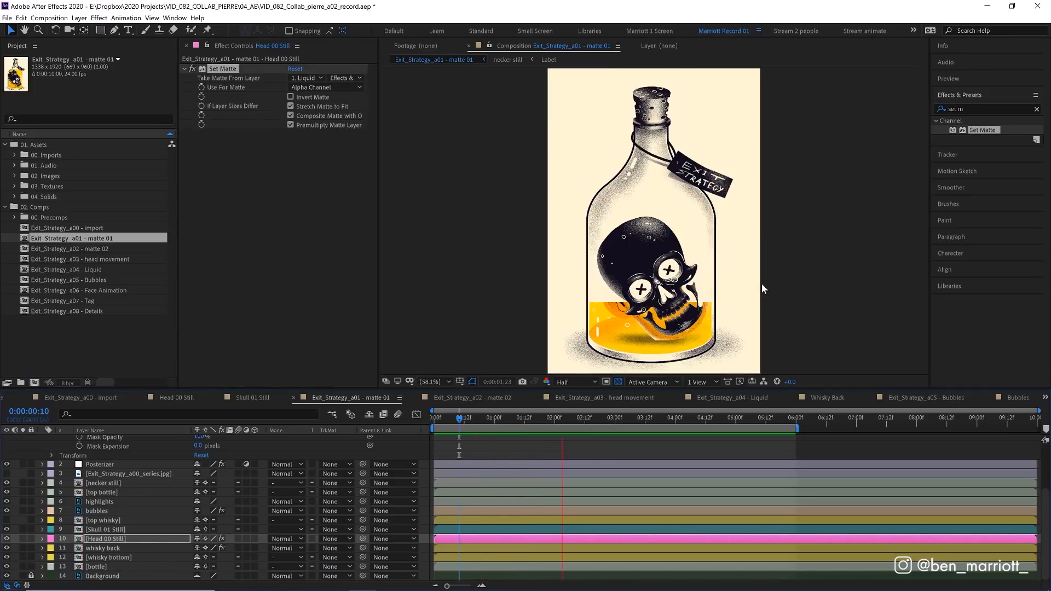
- Apply Set Matte to the Skull 01 Still layer with Liquid Matte as an inverted matte, and scrub the timeline to check it
left_click_drag(505, 422, 563, 425)
left_click(107, 530)
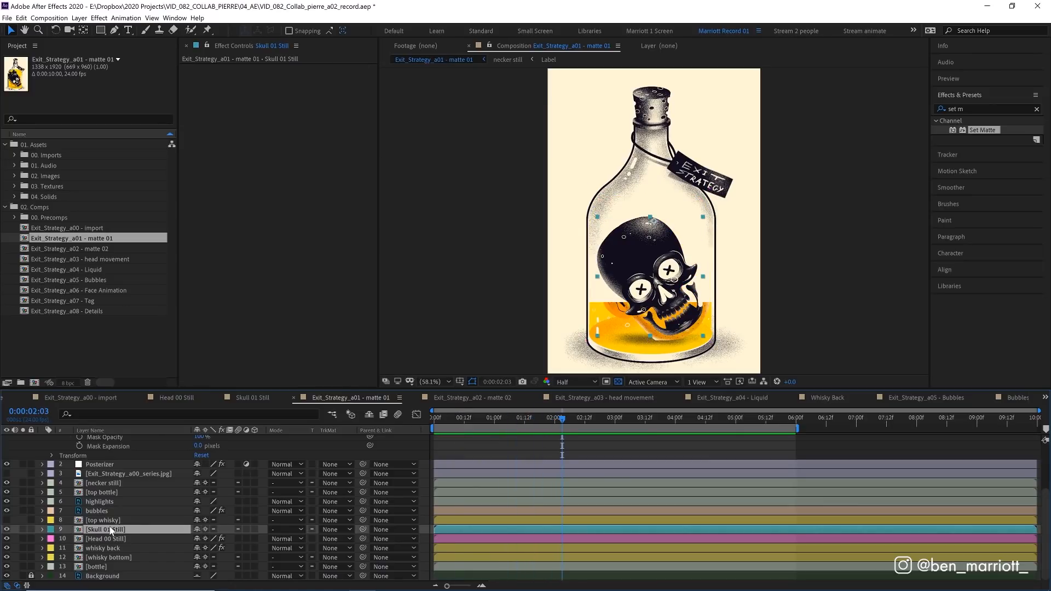
left_click_drag(982, 130, 306, 108)
left_click(291, 97)
left_click(480, 421)
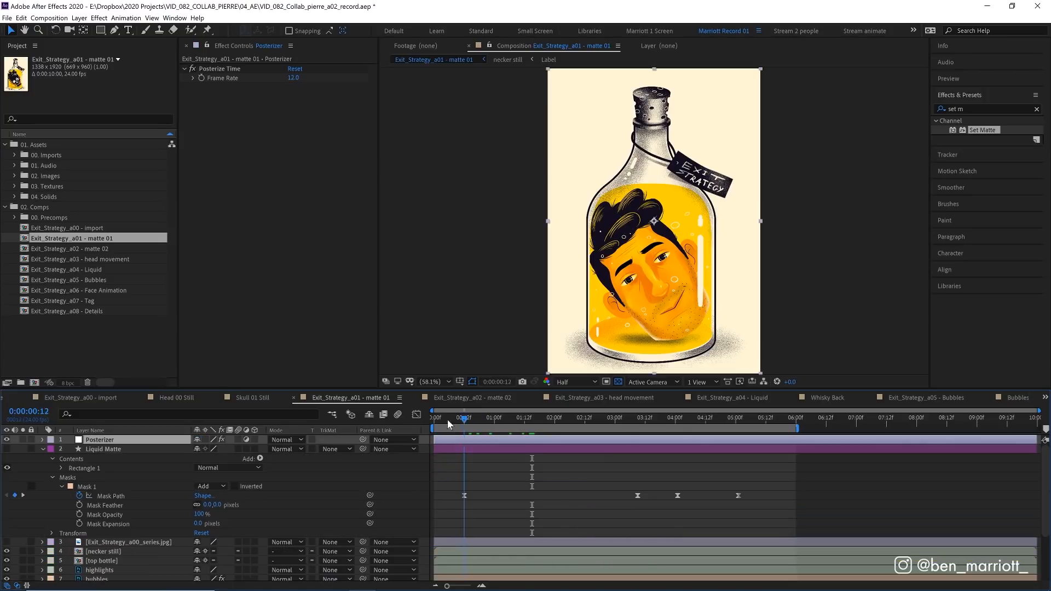
- Play back the head-to-skull reveal from 0:00:00:08 and inspect the Posterize Time effect on the Posterizer layer
left_click(454, 419)
key("space")
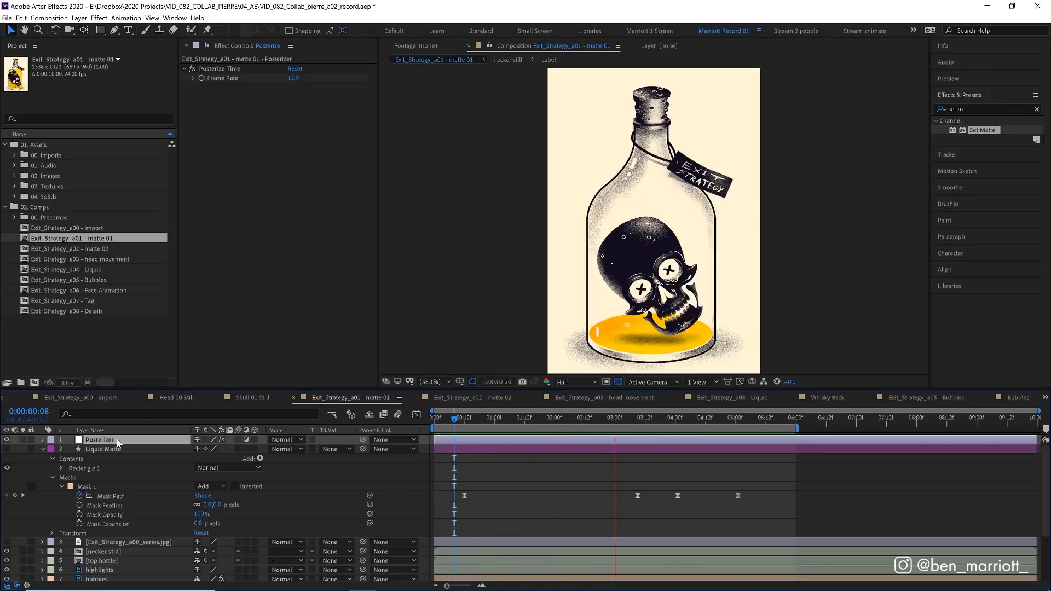
left_click(222, 70)
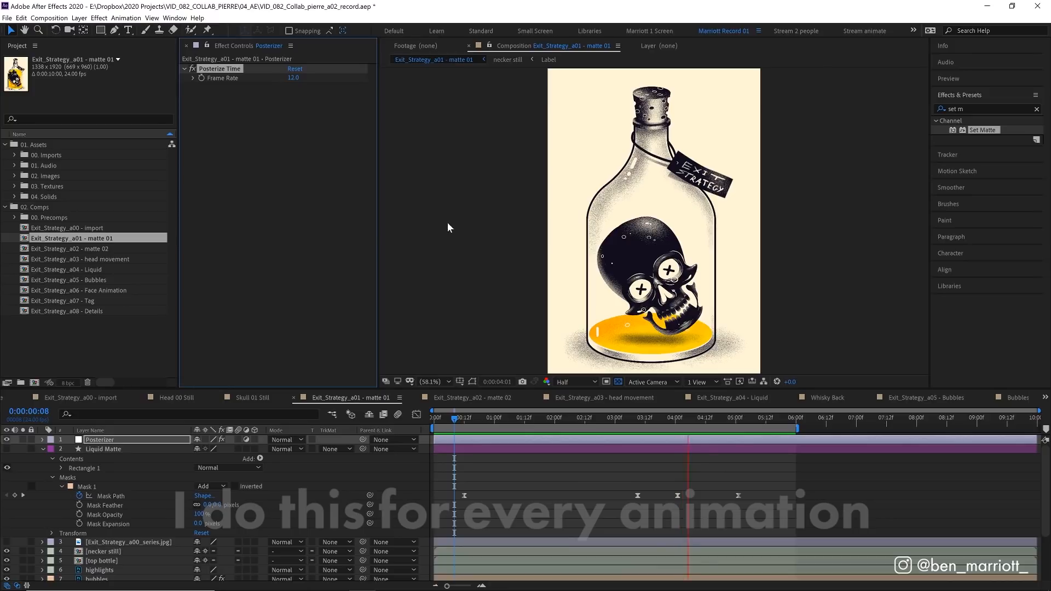
- Open the Exit_Strategy_a02 - matte 02 composition, preview it and inspect the Wave Warp effect on the Liquid Matte layer
double_click(53, 249)
key("space")
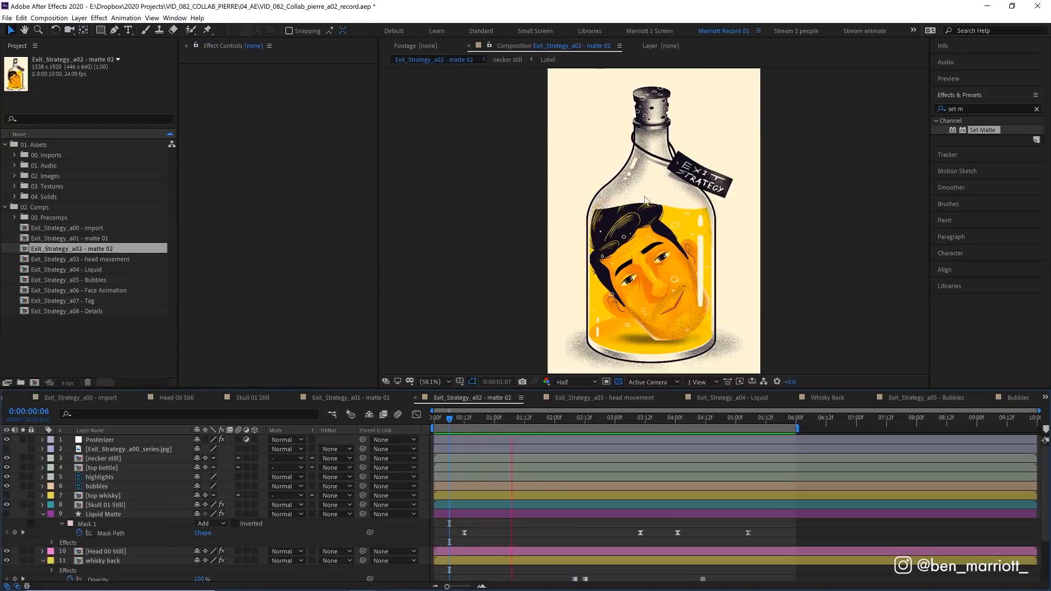
left_click(534, 513)
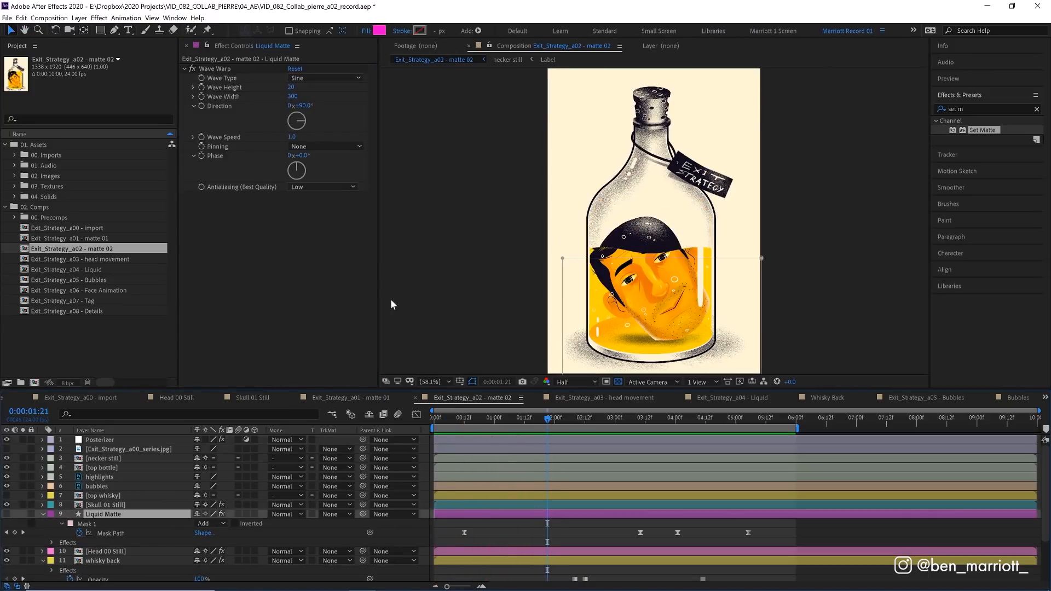
left_click(218, 67)
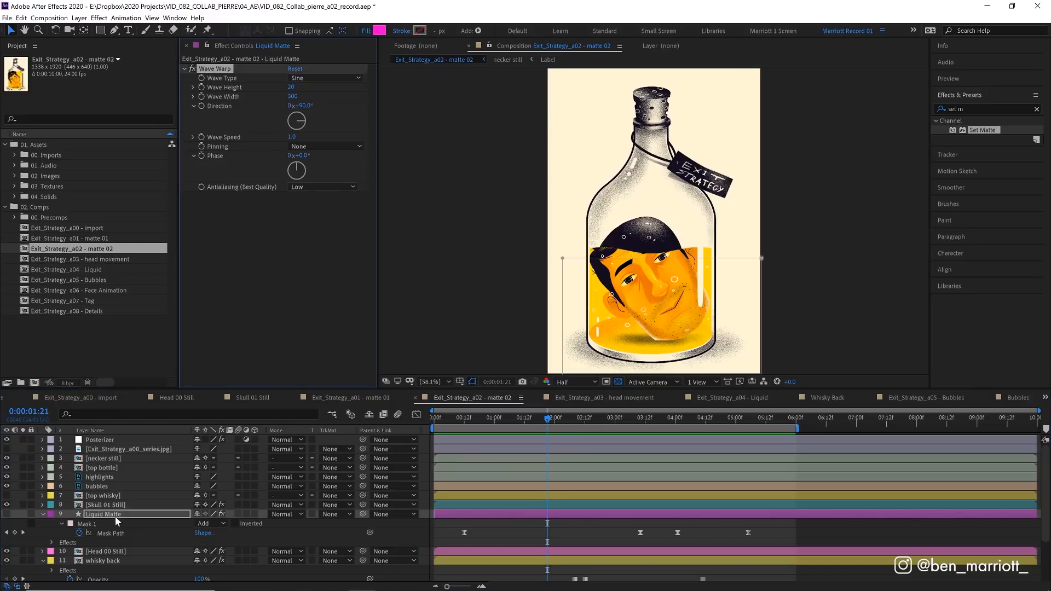
key("space")
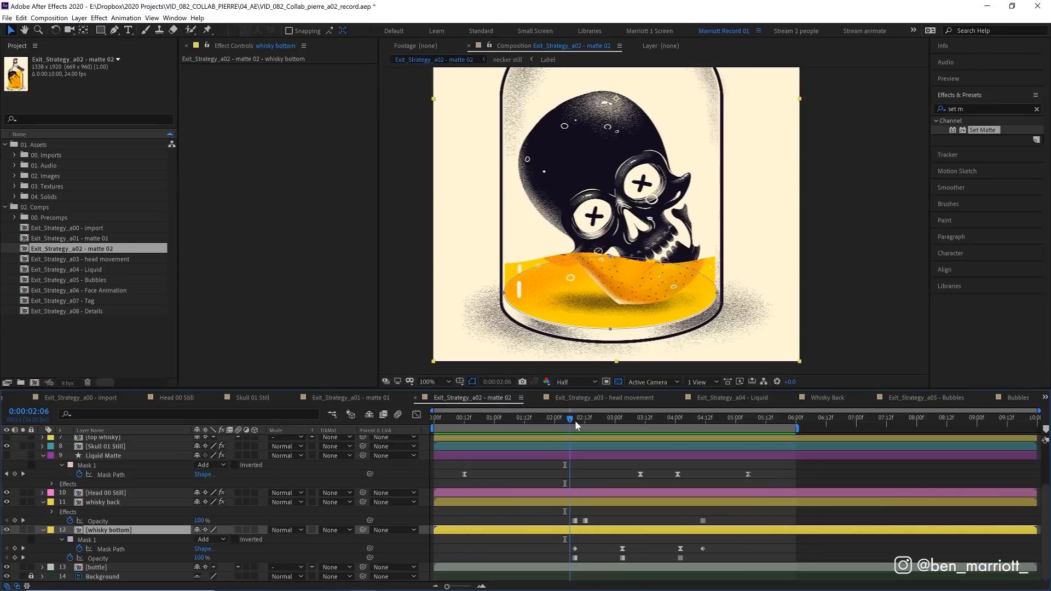
- Pick the Ellipse tool and scrub the whisky bottom layer's mask animation from about 0:00:02:06 to 0:00:03:08, examining the puddle area closely
left_click_drag(575, 420, 580, 421)
left_click_drag(98, 31, 144, 58)
left_click_drag(578, 425, 617, 426)
left_click_drag(684, 421, 632, 431)
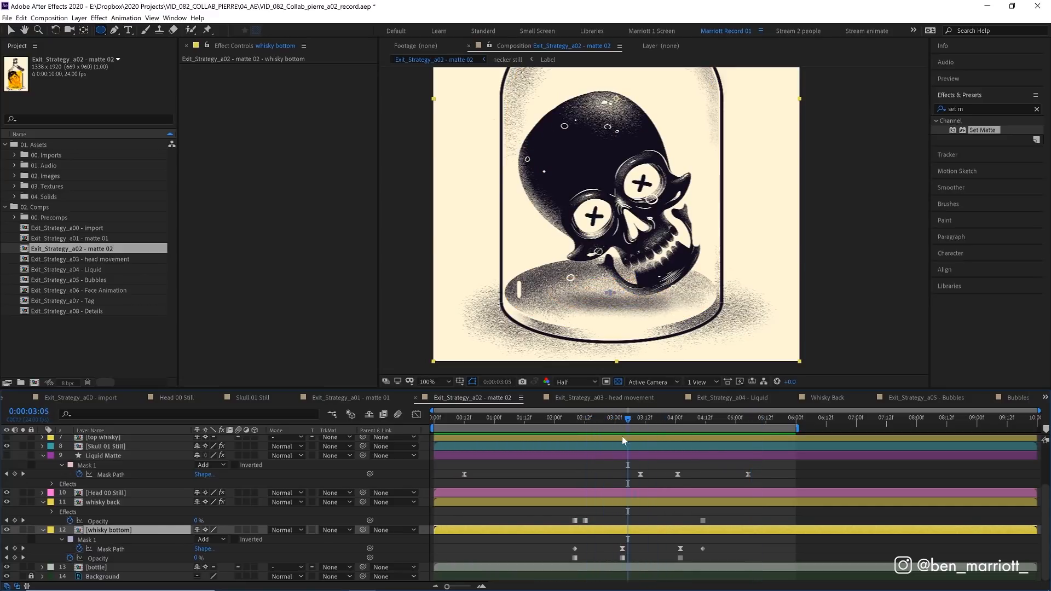
left_click_drag(632, 448, 636, 444)
scroll(628, 303, "up", 4)
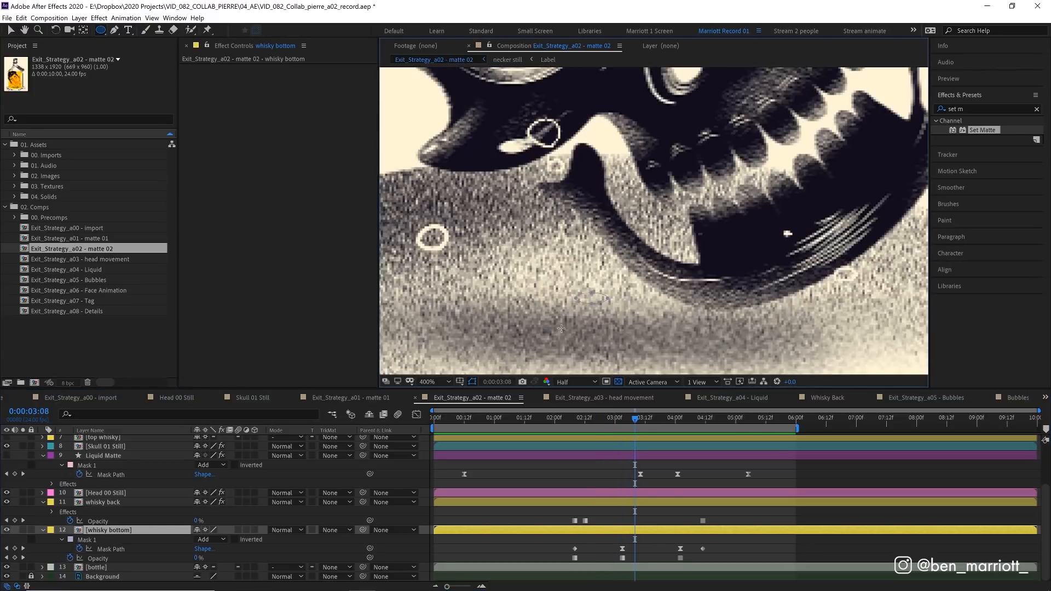
scroll(602, 289, "down", 2)
- Toggle Hold Keyframe off and back on for the whisky bottom layer's first two Opacity keyframes, and scrub past them
left_click_drag(647, 560, 567, 561)
right_click(622, 557)
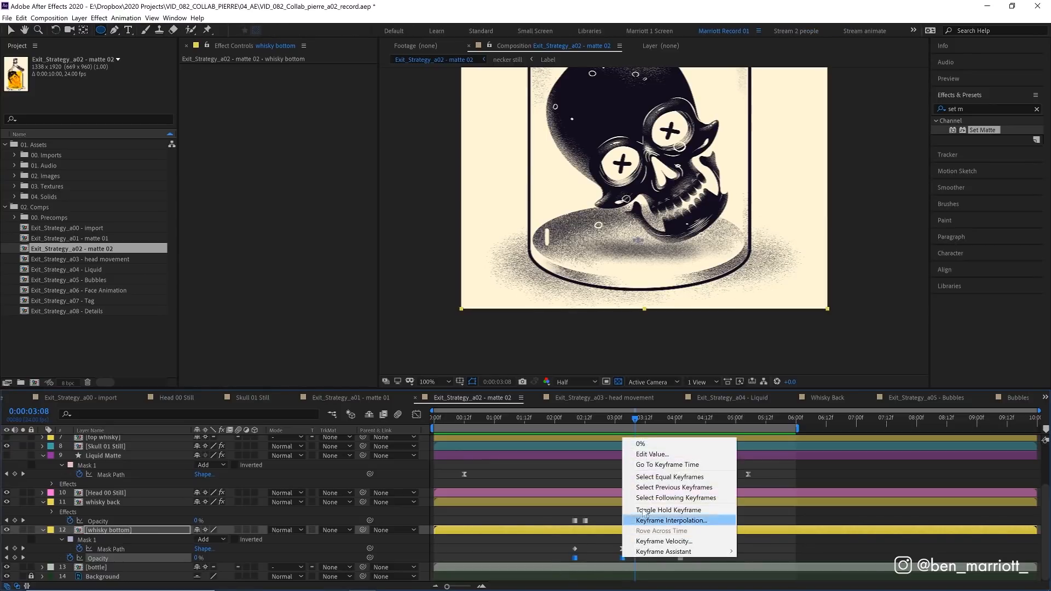
left_click(673, 512)
right_click(622, 559)
left_click(657, 509)
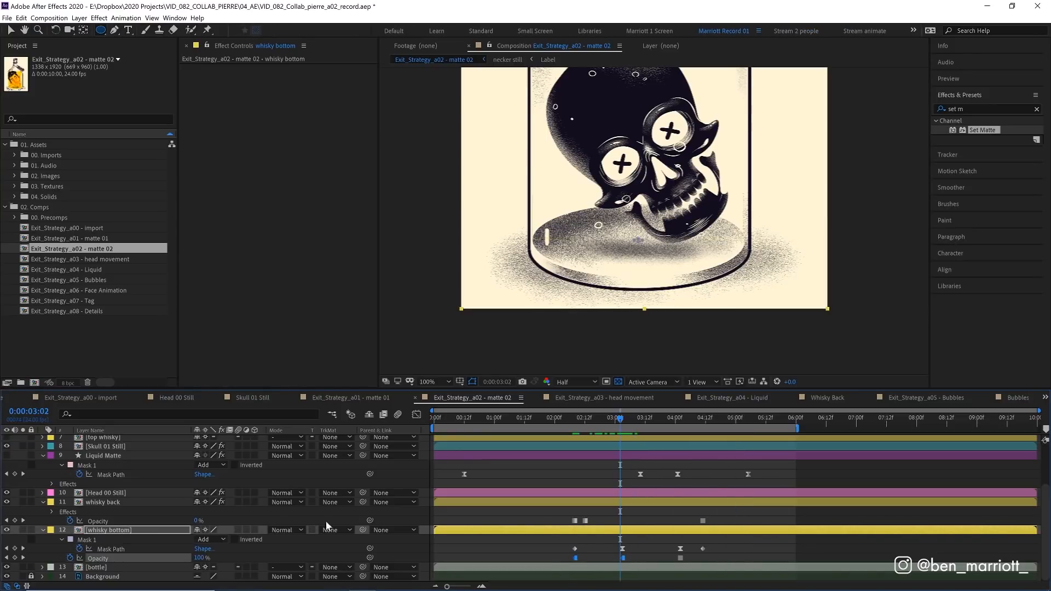
left_click_drag(622, 420, 634, 420)
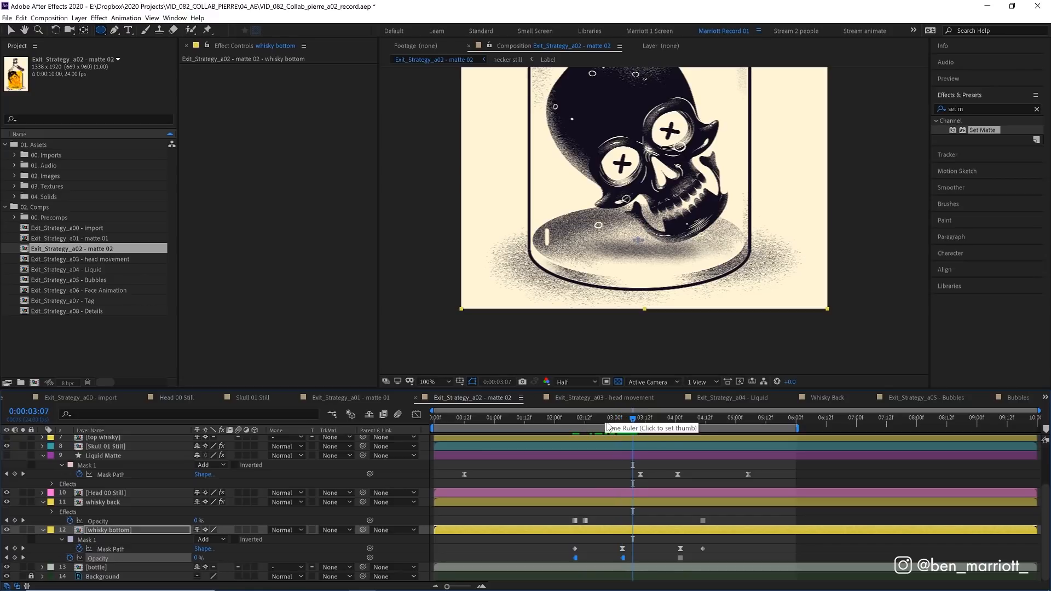
- Open the Exit_Strategy_a03 - head movement composition and review the Head 00 Still and Skull 01 Still position and rotation animation
left_click(605, 397)
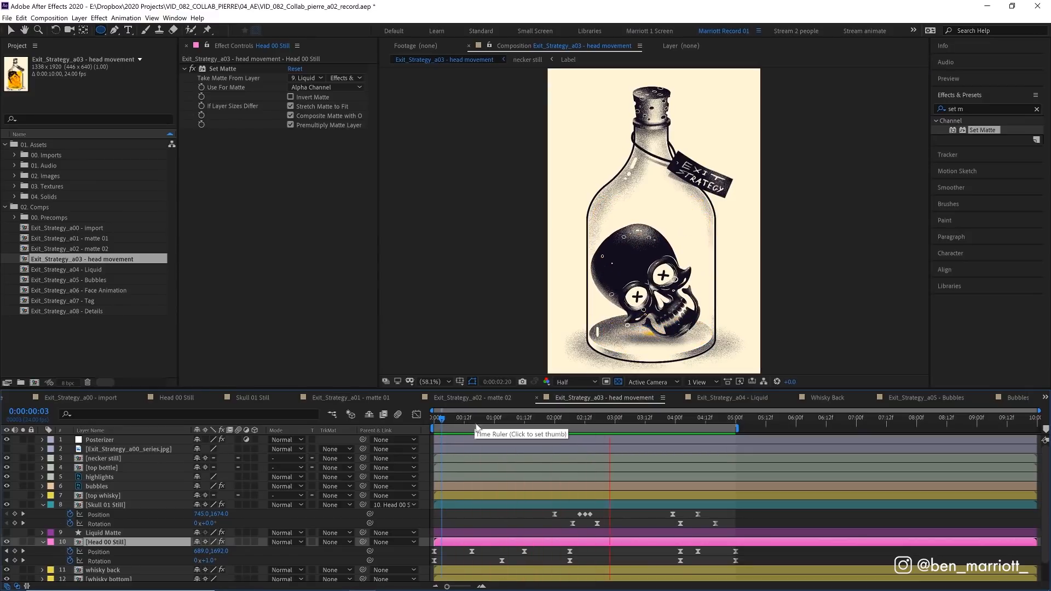
left_click_drag(438, 416, 652, 427)
key("space")
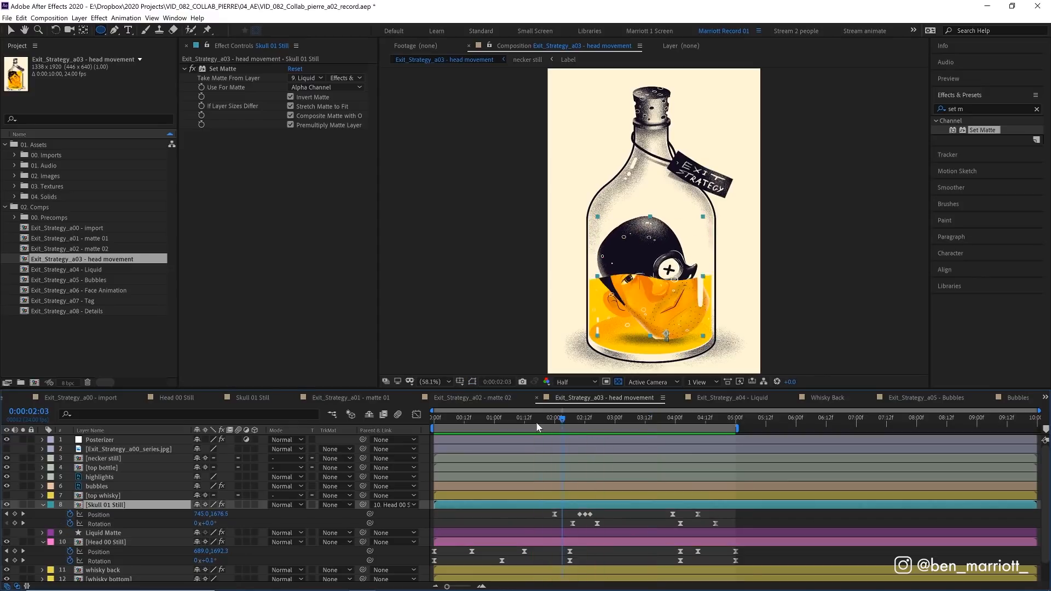
mouse_move(564, 429)
left_mouse_down()
mouse_move(604, 439)
mouse_move(571, 429)
left_mouse_up()
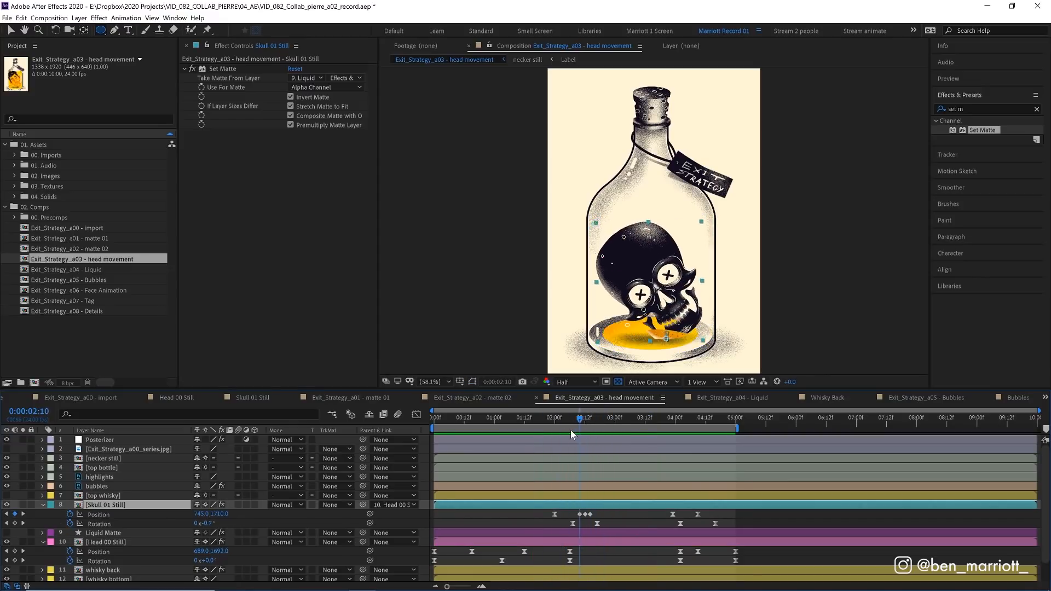
key("space")
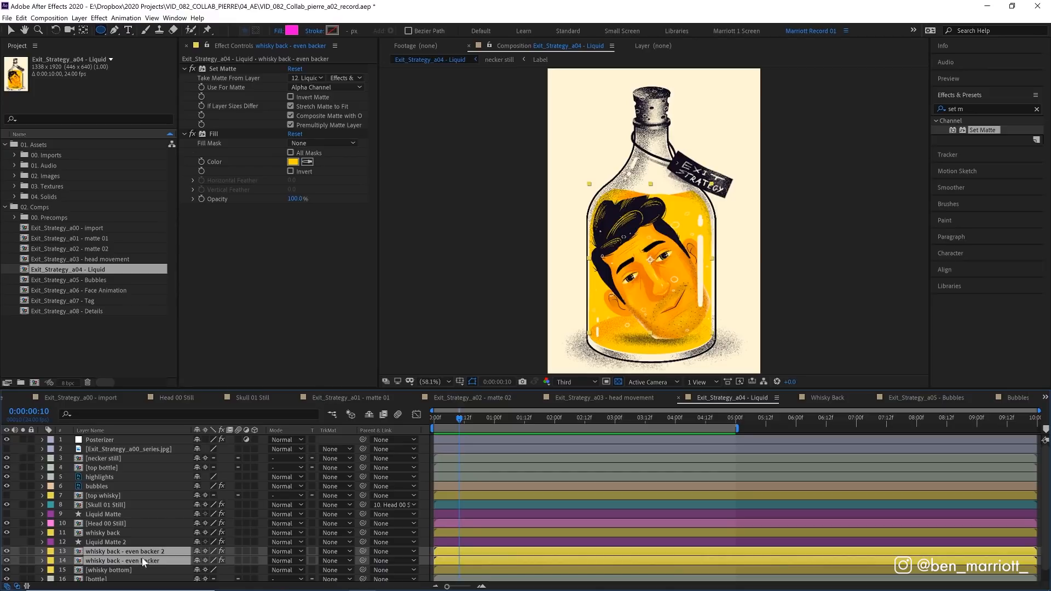
- Preview the Exit_Strategy_a04 - Liquid composition, show the Liquid Matte 2 layer and inspect its Wave Warp effect
key("space")
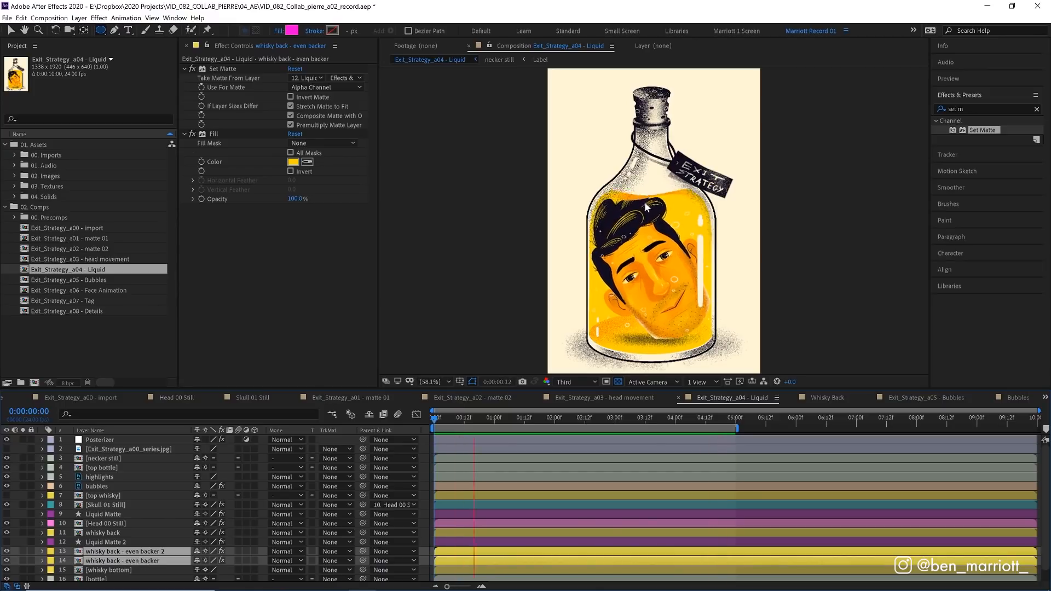
left_click(99, 542)
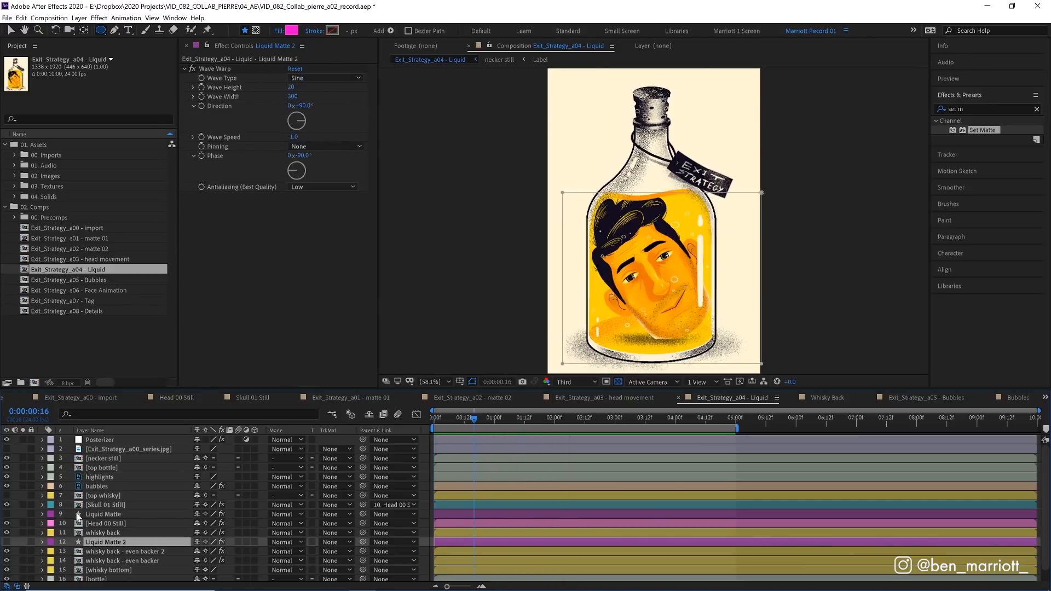
left_click(7, 542)
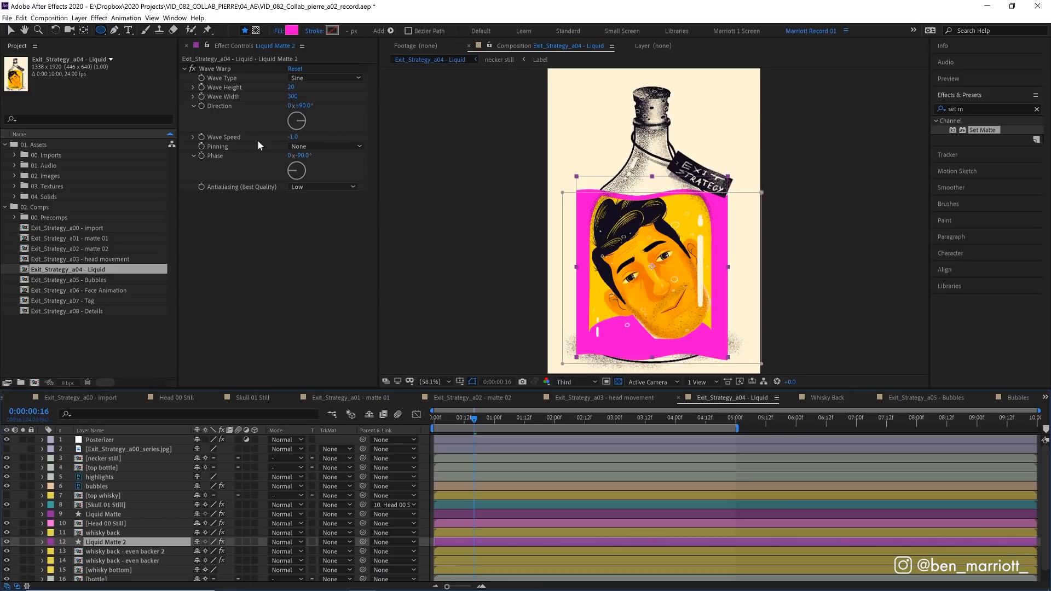
left_click(215, 66)
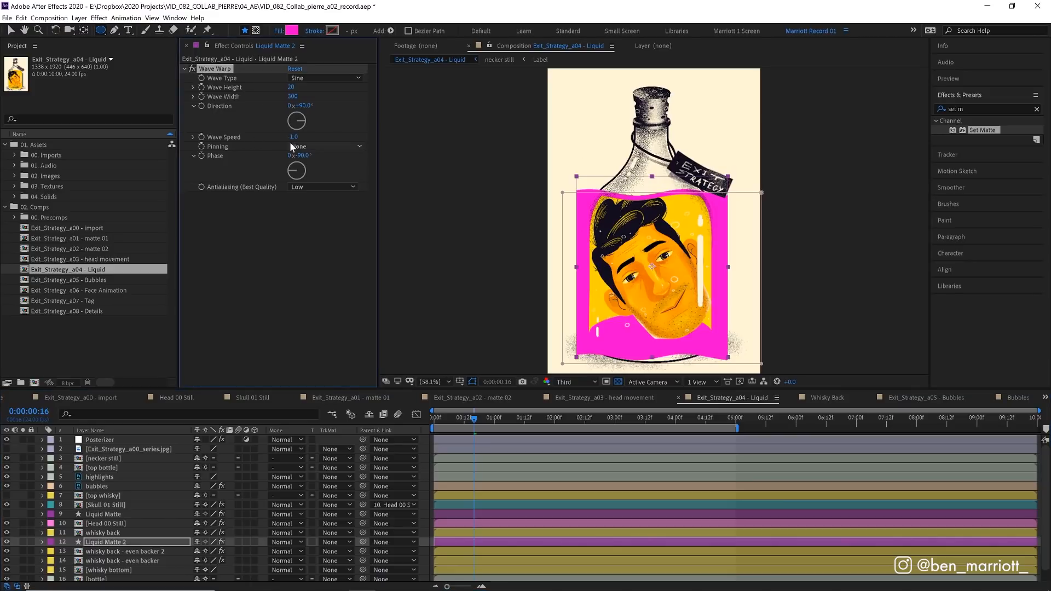
key("space")
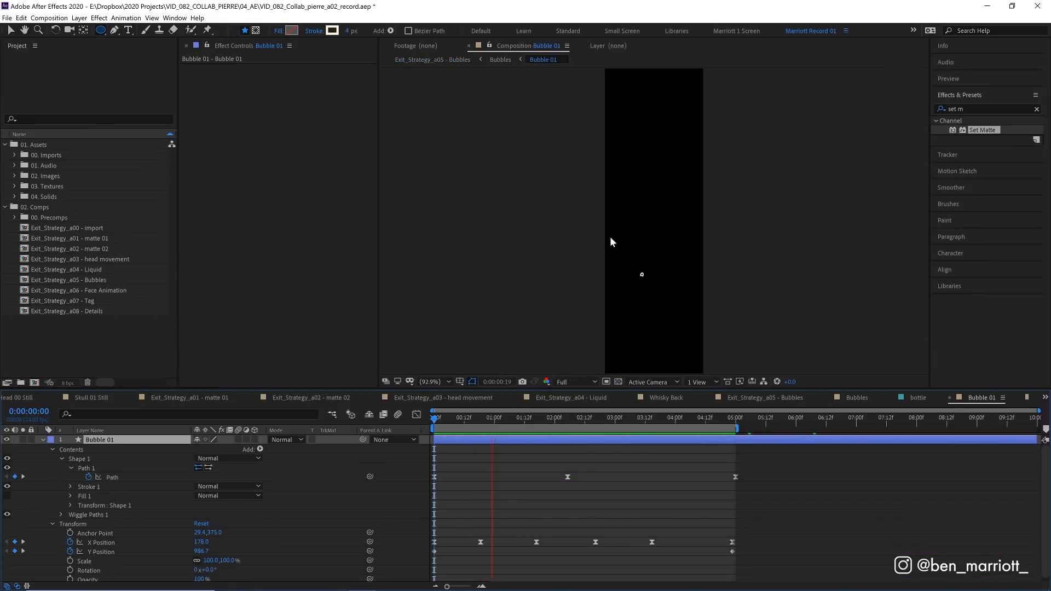
- Examine the path and position animation in the Bubble 01 composition, and switch to the Bubbles composition
left_click_drag(513, 417, 652, 424)
left_click(615, 472)
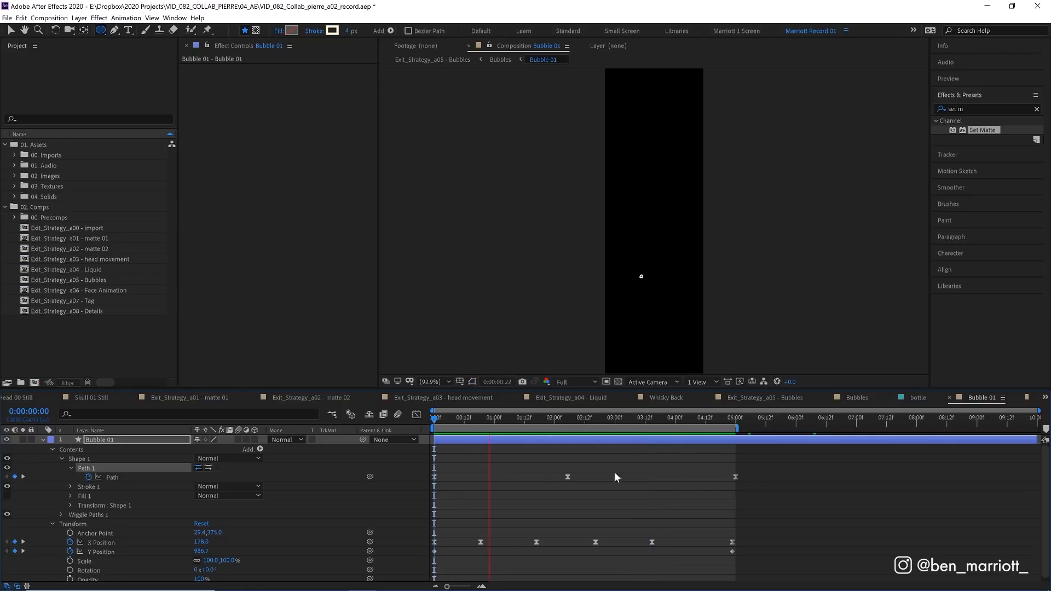
left_click_drag(765, 470, 427, 484)
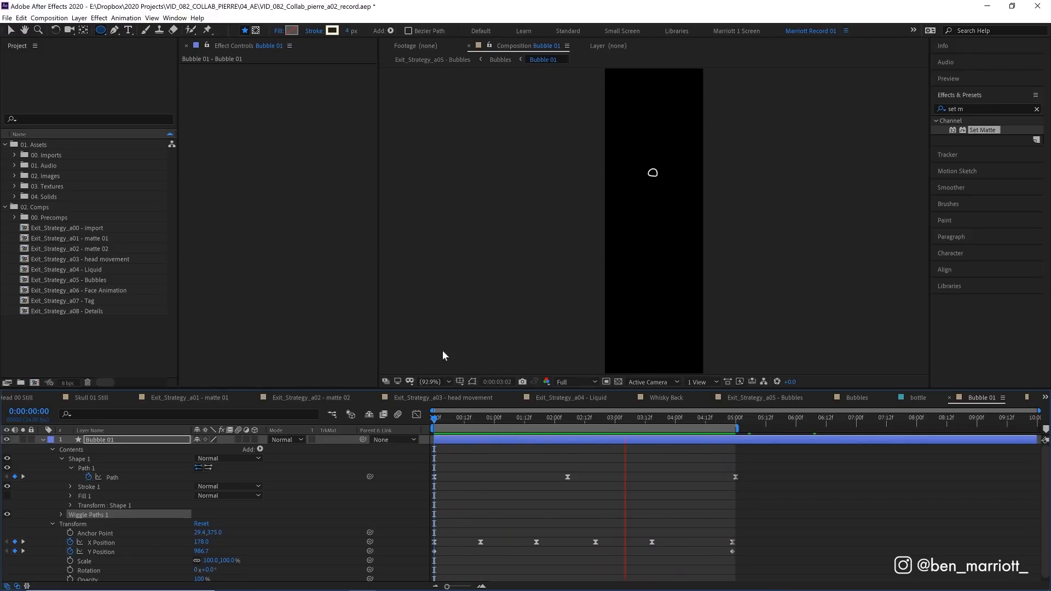
left_click(857, 398)
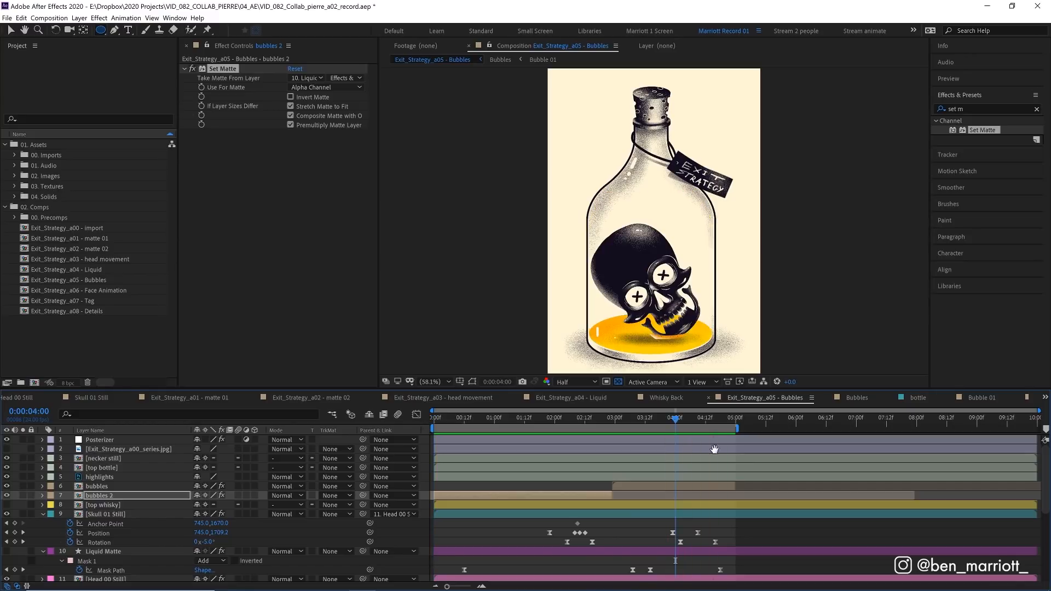
- Preview the Exit_Strategy_a05 - Bubbles composition and delete the bubbles 2 layer
key("space")
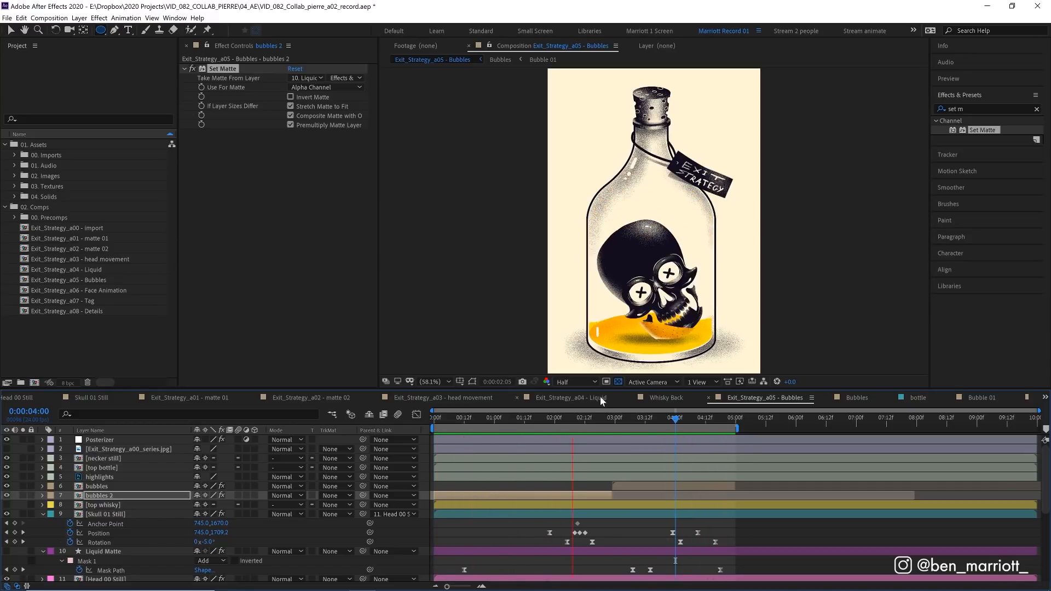
left_click(598, 496)
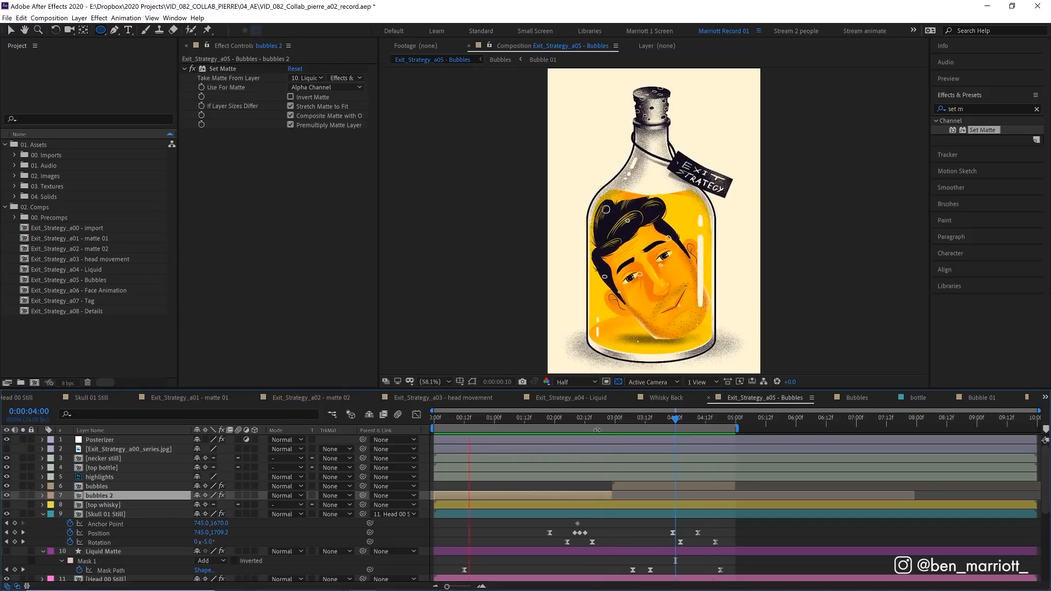
key("Delete")
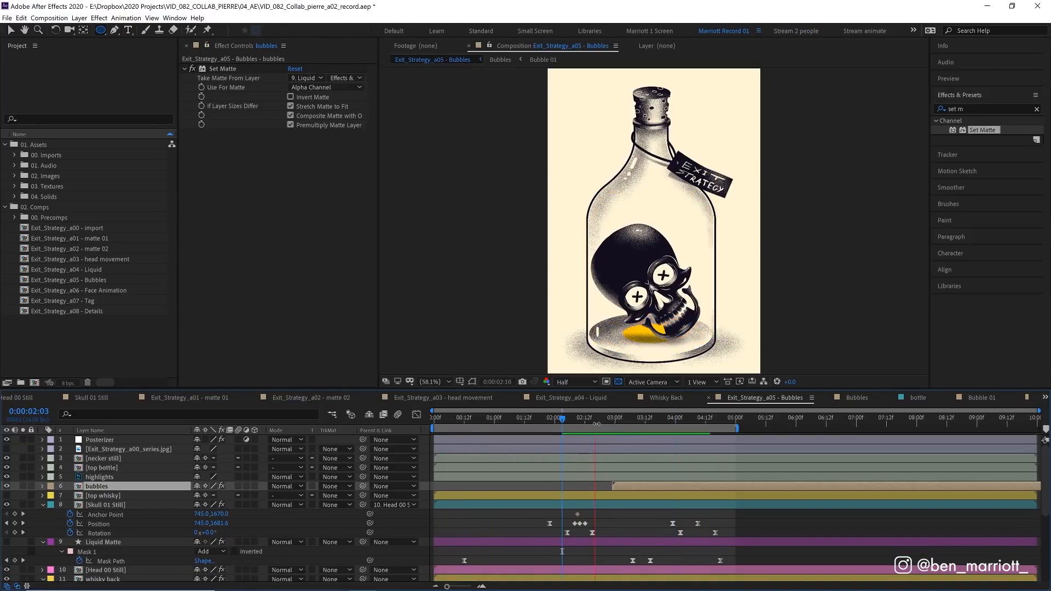
- Split the bubbles layer at 0:00:05:00 and move the split-off part to the start of the timeline
left_click(620, 422)
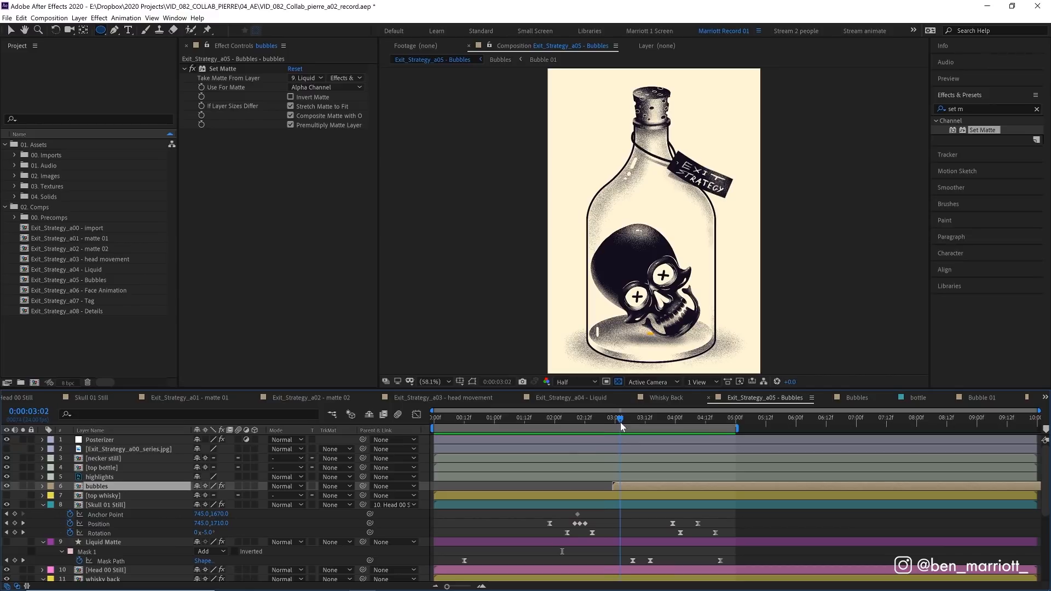
left_click(624, 420)
left_click_drag(682, 423, 737, 418)
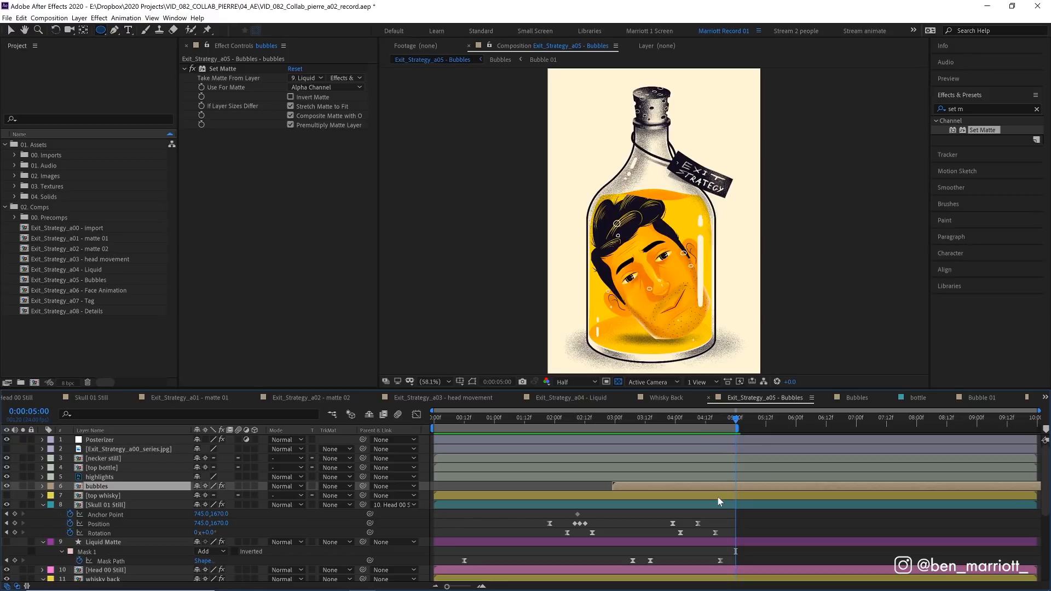
key("ctrl+shift+d")
left_click_drag(747, 485, 440, 486)
- Compare the bubbles at the loop's end and start, trim the bubbles 2 layer to end before 0:00:03:00, and preview the loop
left_click(734, 422)
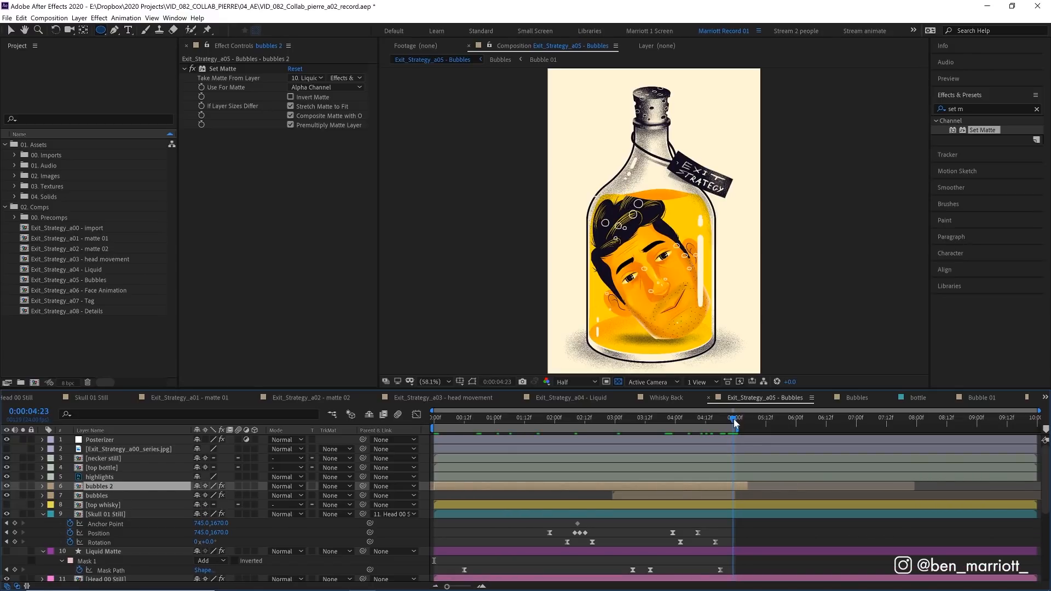
left_click_drag(419, 418, 417, 418)
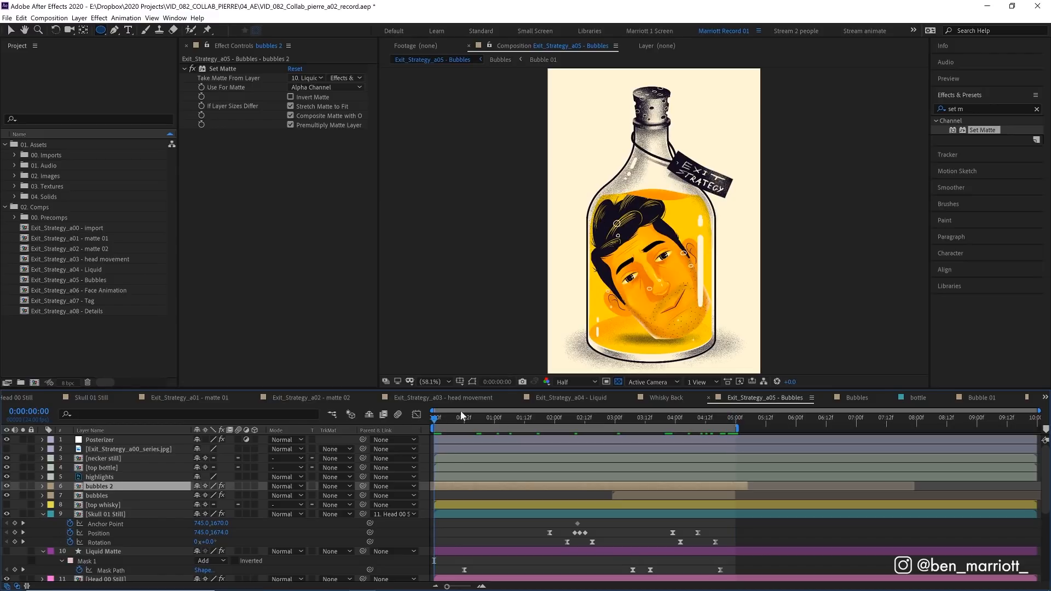
left_click(711, 422)
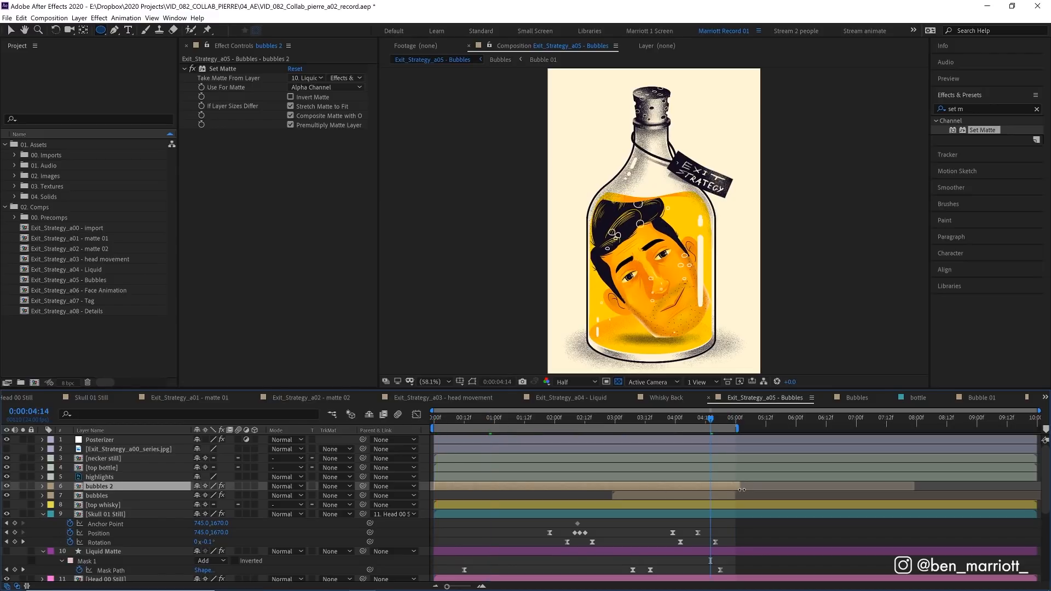
left_click_drag(577, 417, 707, 429)
key("space")
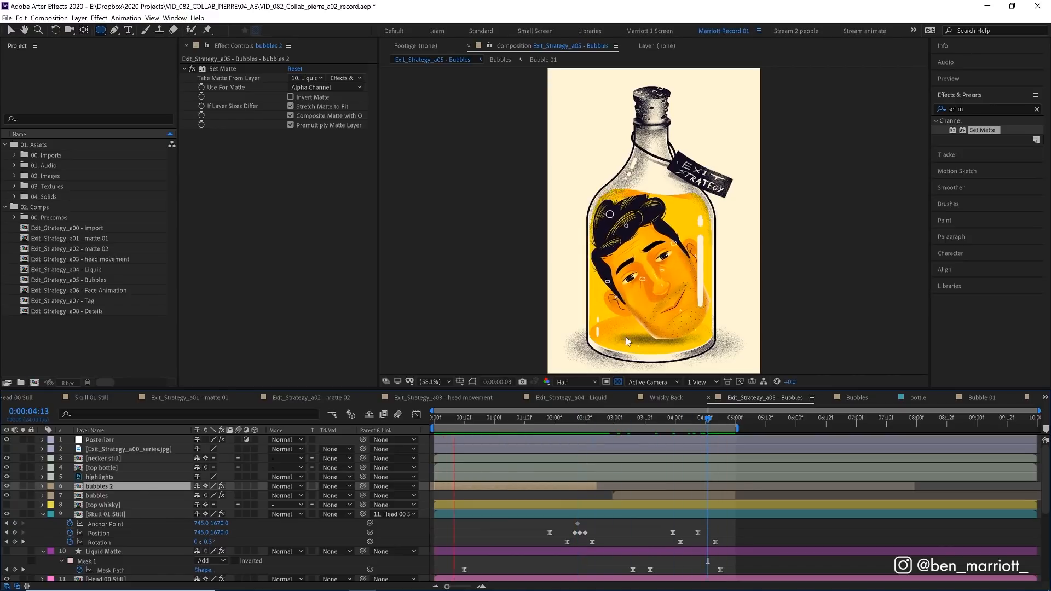
- Review the facial animation in the Head 01 Motion composition and the Puppet pin animation in the Hair composition
left_click(588, 399)
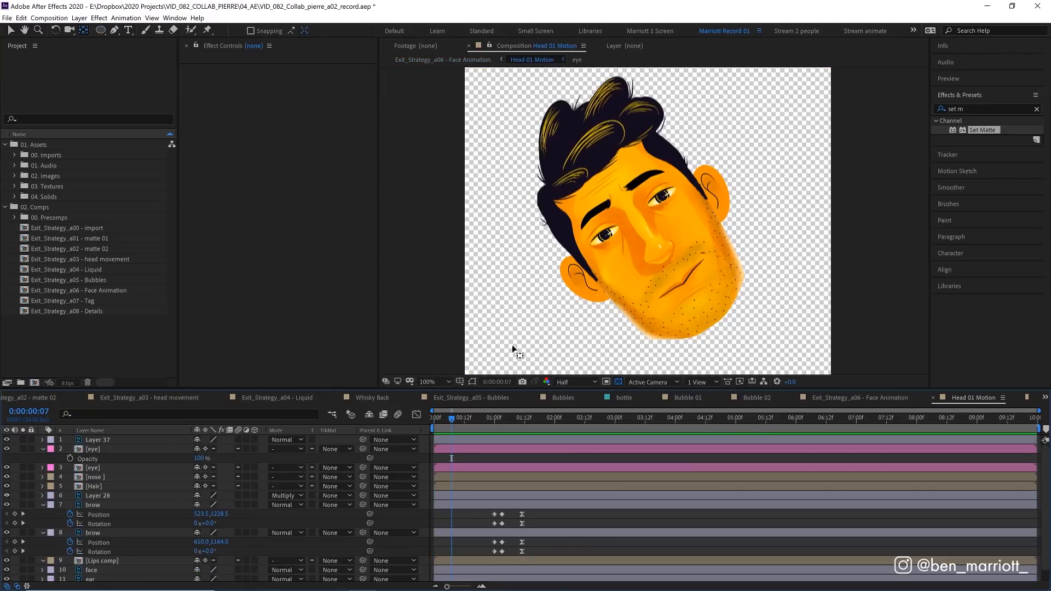
key("space")
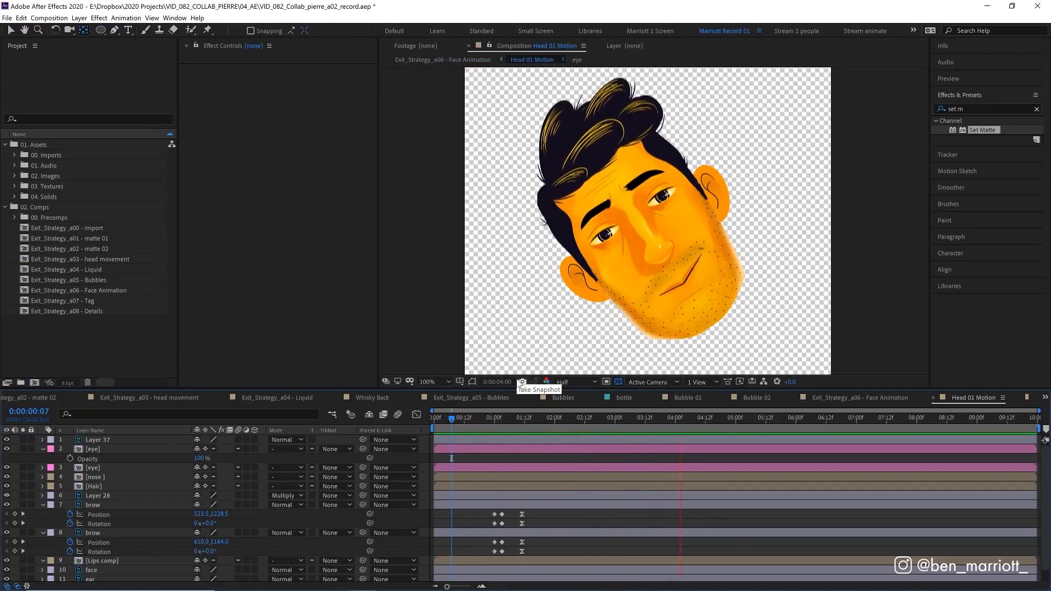
double_click(643, 283)
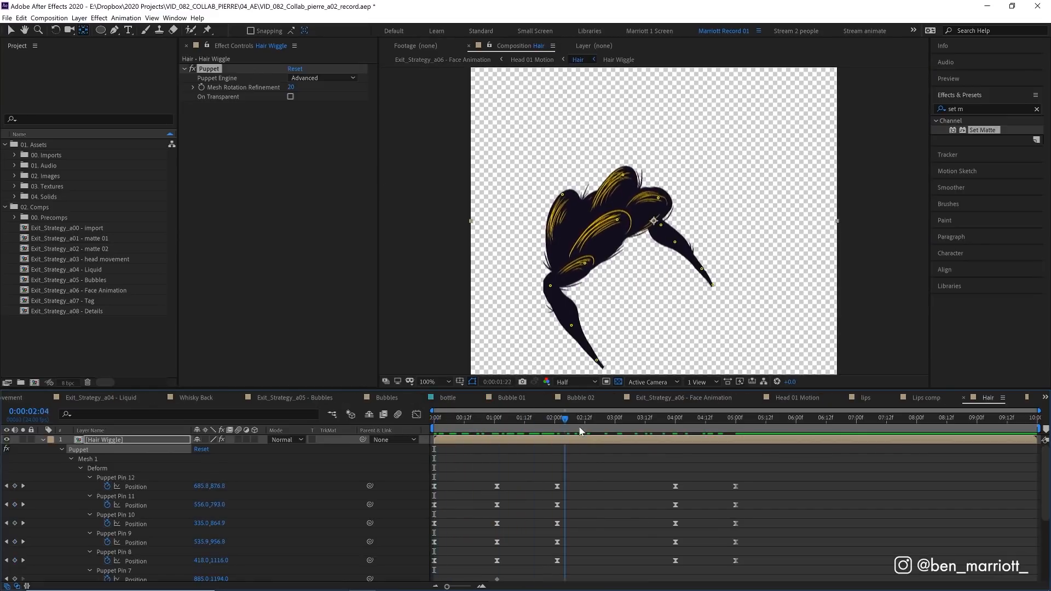
left_click_drag(490, 430, 659, 436)
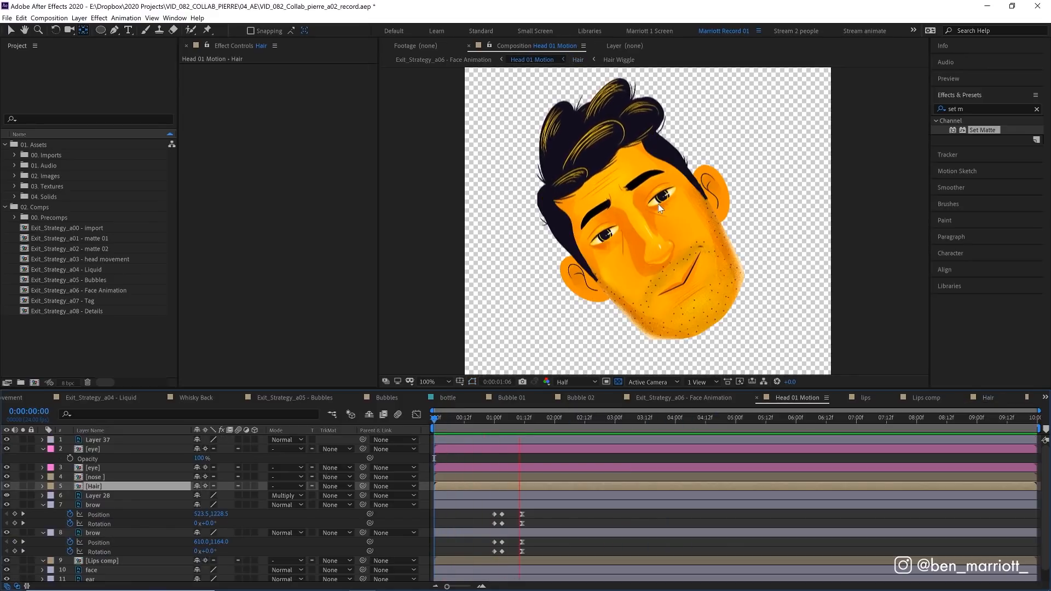
left_click_drag(1039, 429, 507, 437)
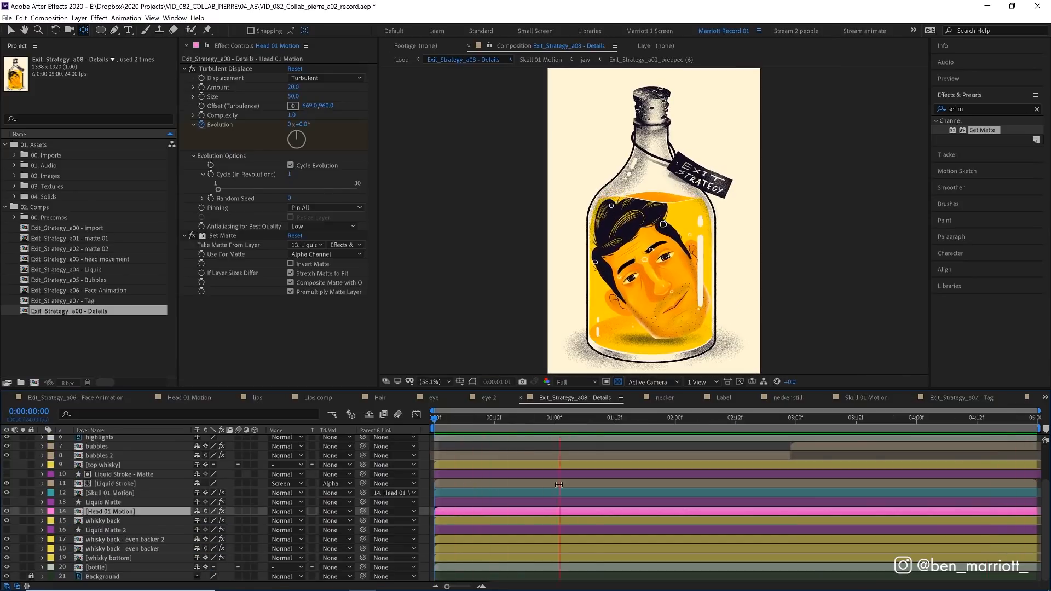
- Inspect Turbulent Displace on the Head 01 Motion layer at 0:00:01:01, and scrub the Liquid Stroke detail on the whisky surface at 100% zoom
left_click(560, 422)
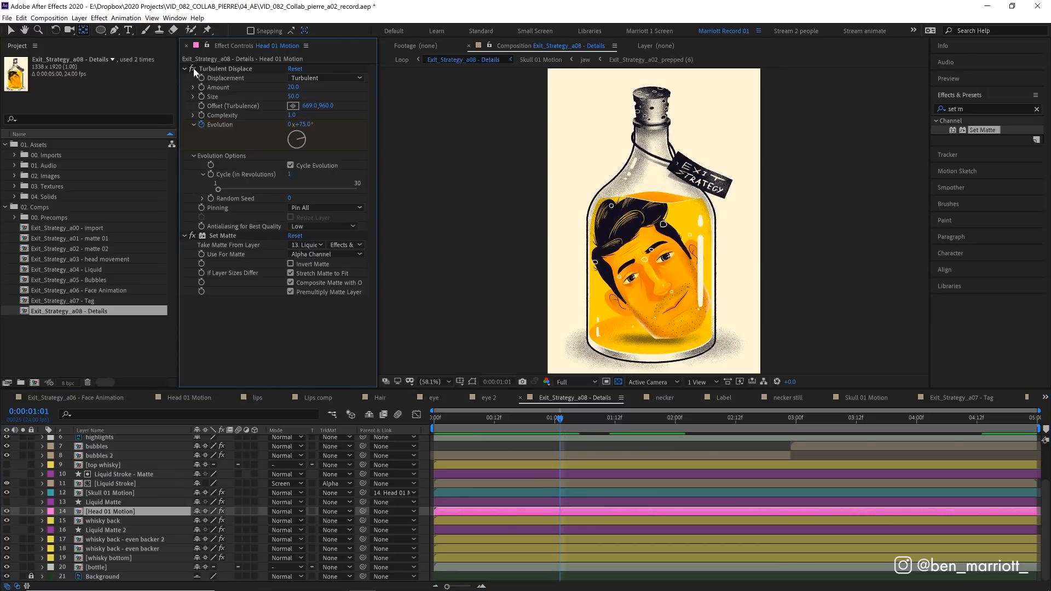
left_click(610, 193)
key("slash")
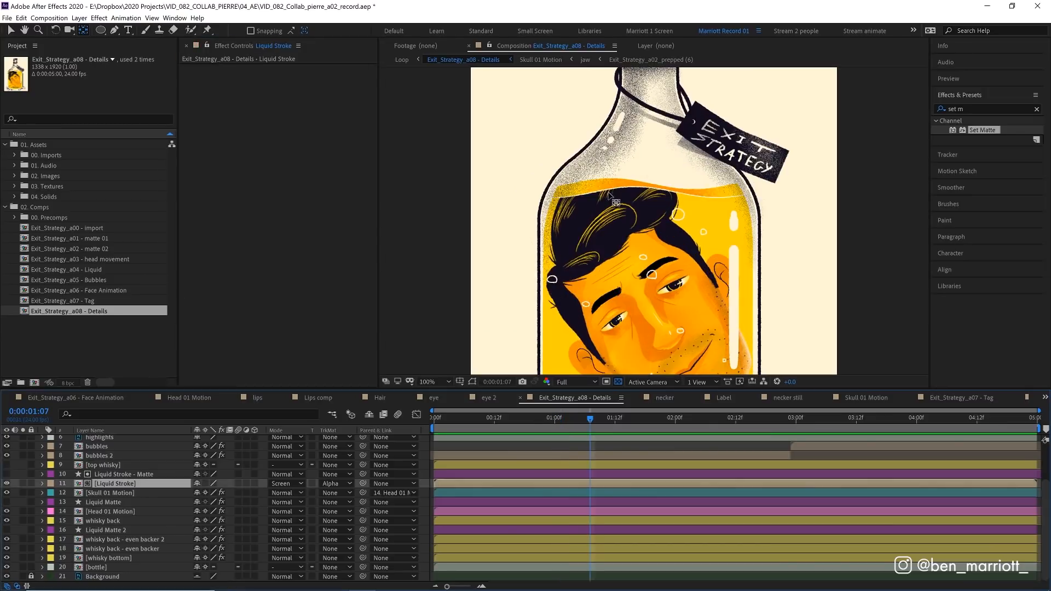
left_click_drag(616, 421, 551, 425)
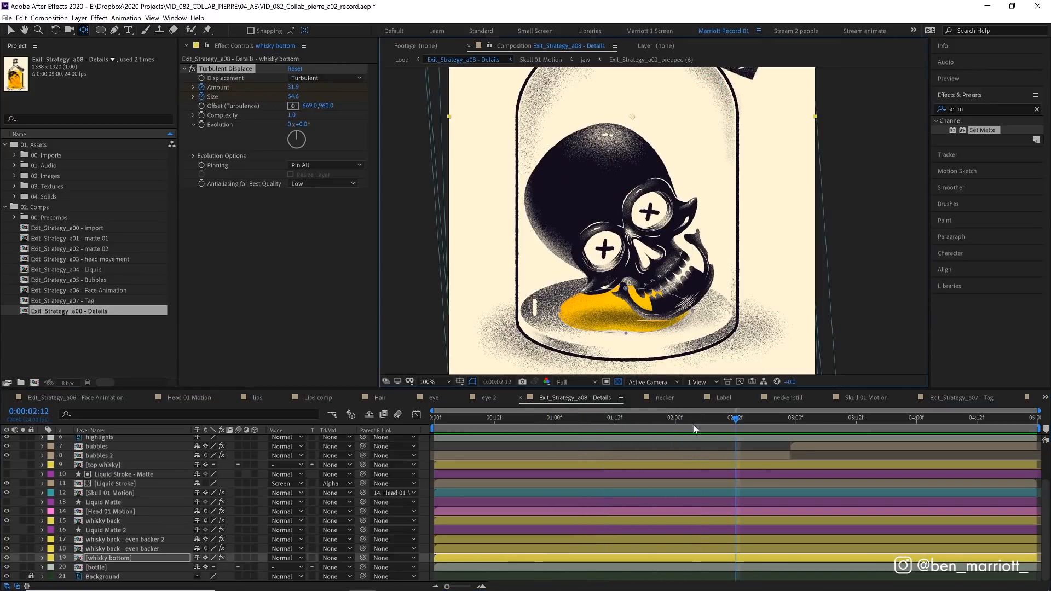
- Play back the whisky bottom puddle from 0:00:01:18 to examine its animated Turbulent Displace effect
left_click_drag(694, 425, 646, 418)
key("space")
key("space")
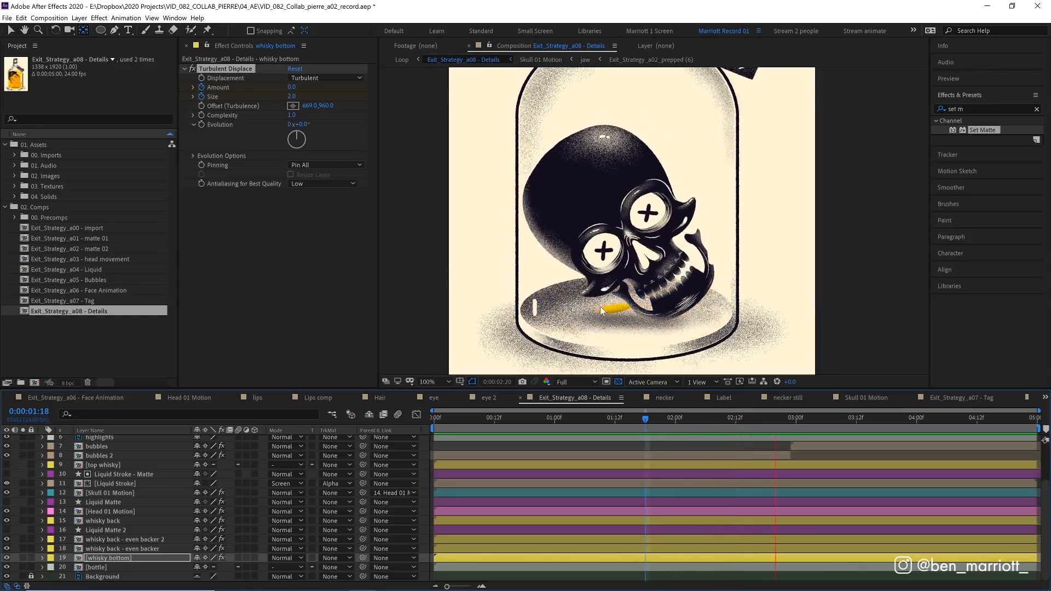